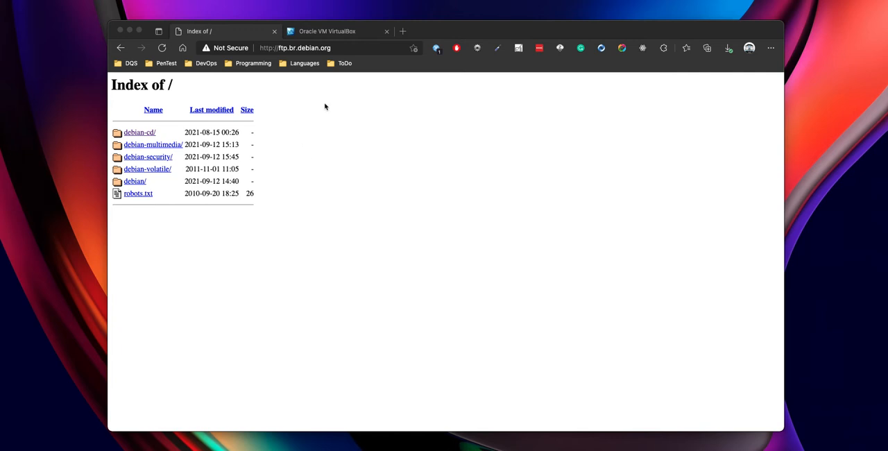
- Browse the Debian mirror to debian-cd/current/amd64/iso-cd and locate the debian-11.0.0-amd64-netinst.iso image
click(363, 136)
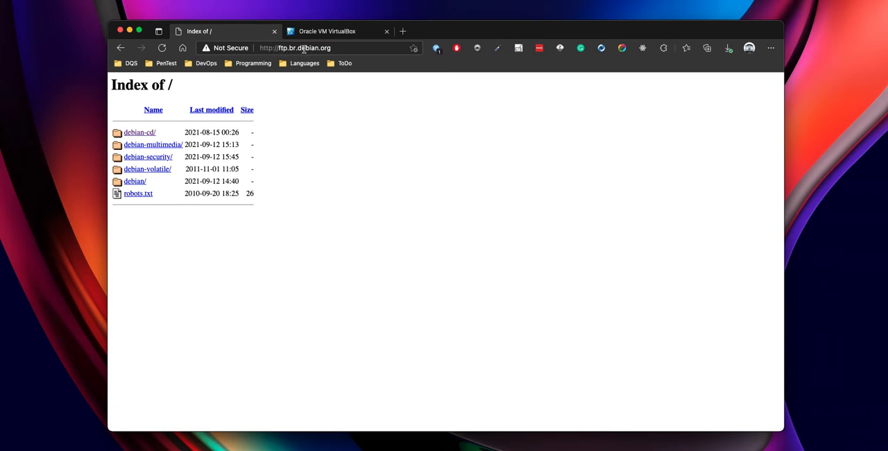
click(347, 48)
click(396, 150)
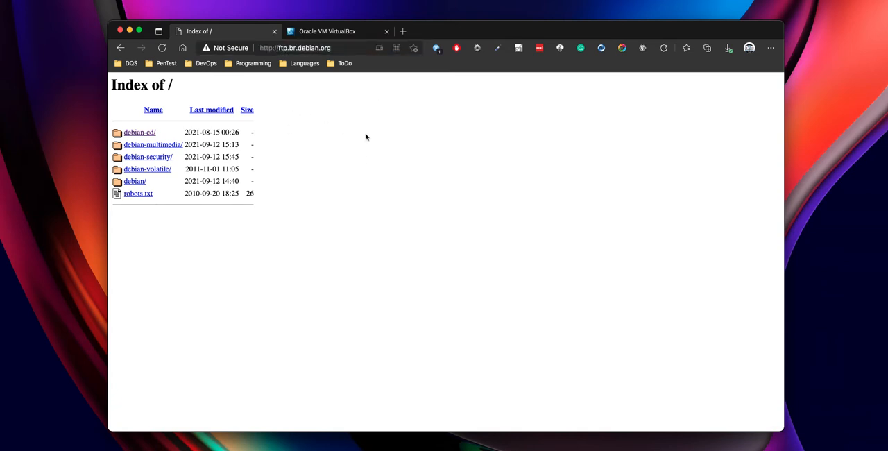
click(142, 133)
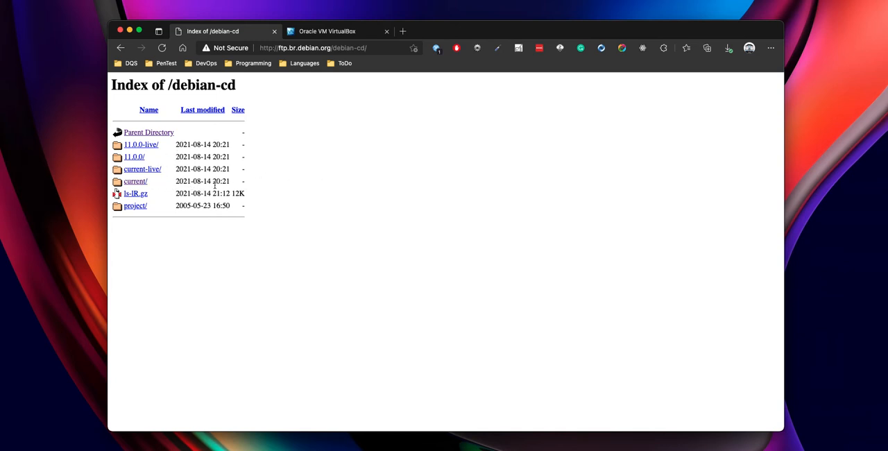
click(134, 184)
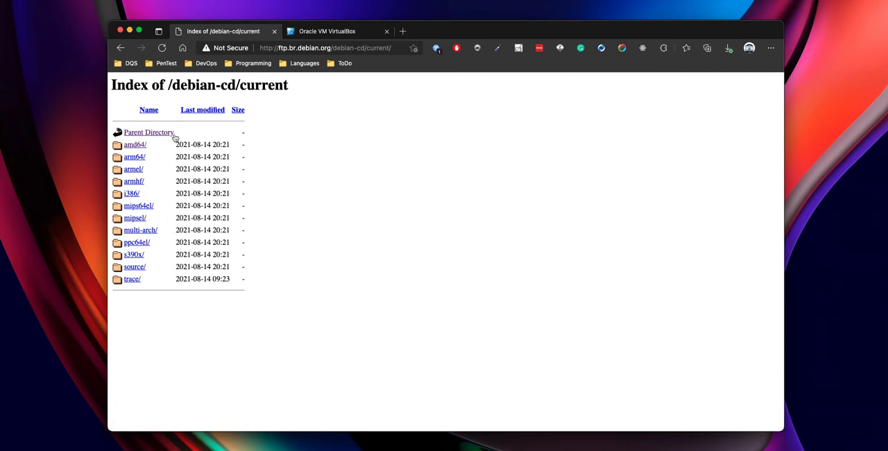
click(135, 145)
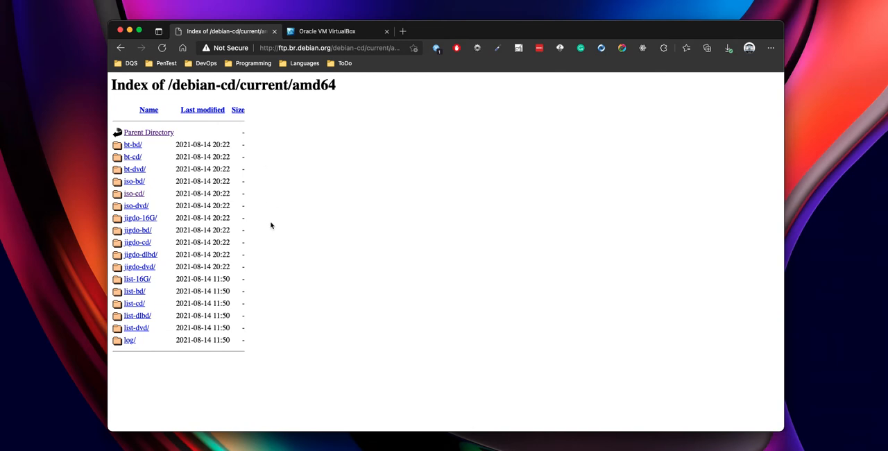
click(132, 198)
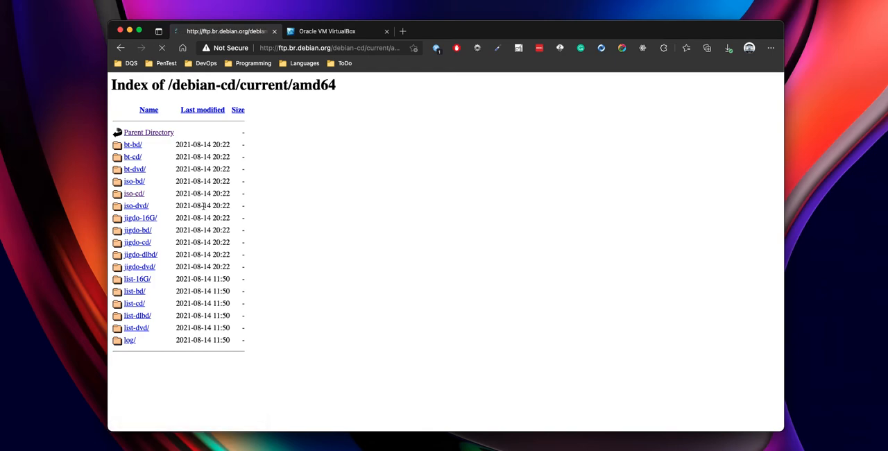
scroll(243, 358, down, 15)
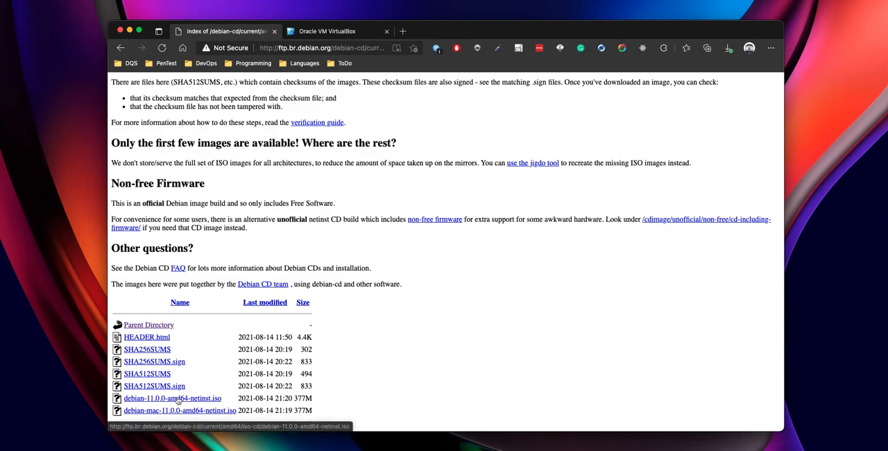
scroll(233, 359, up, 15)
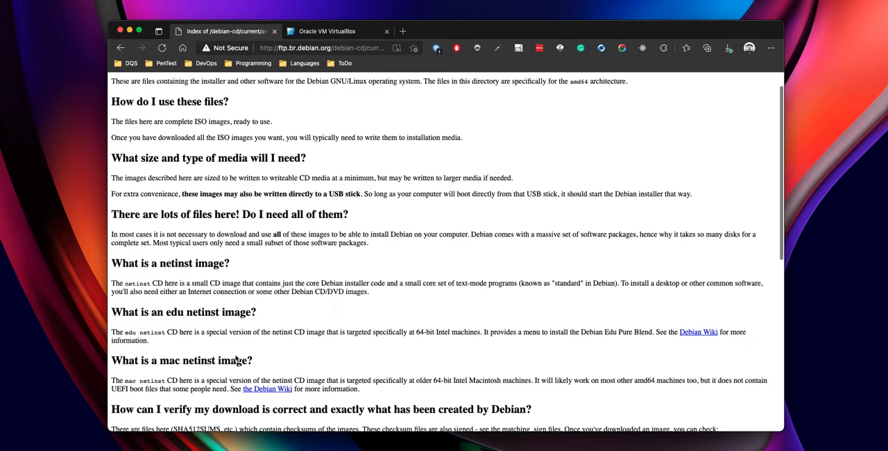
- Open the VirtualBox site's Downloads page and examine the 6.1.26 platform packages for Windows, OS X and Linux hosts
click(350, 33)
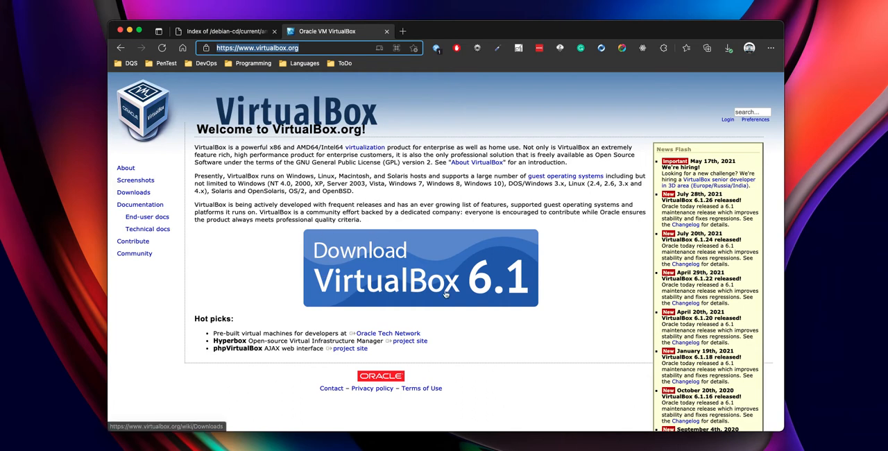
click(135, 193)
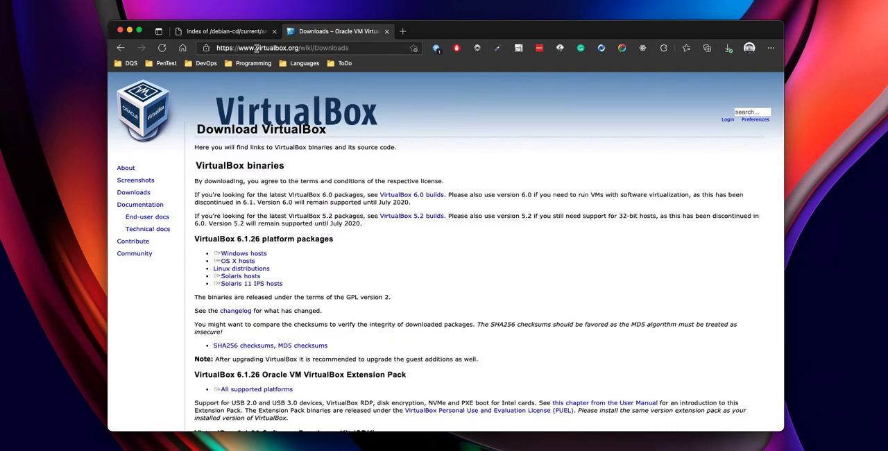
click(134, 194)
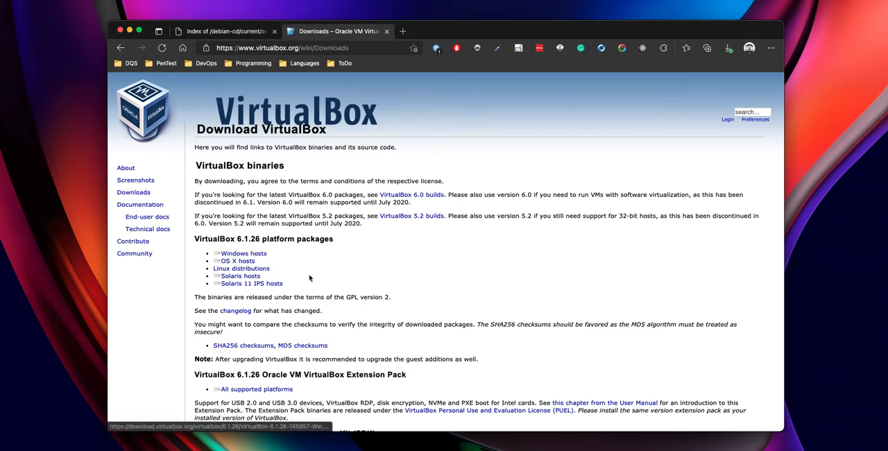
click(253, 255)
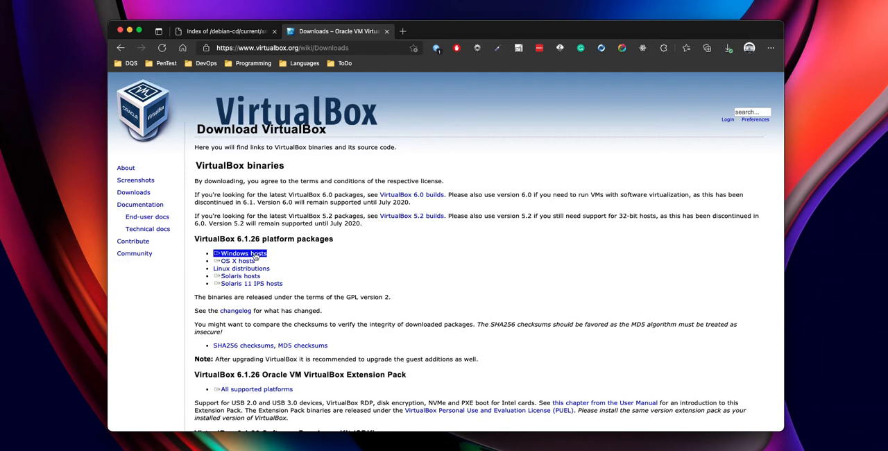
click(246, 261)
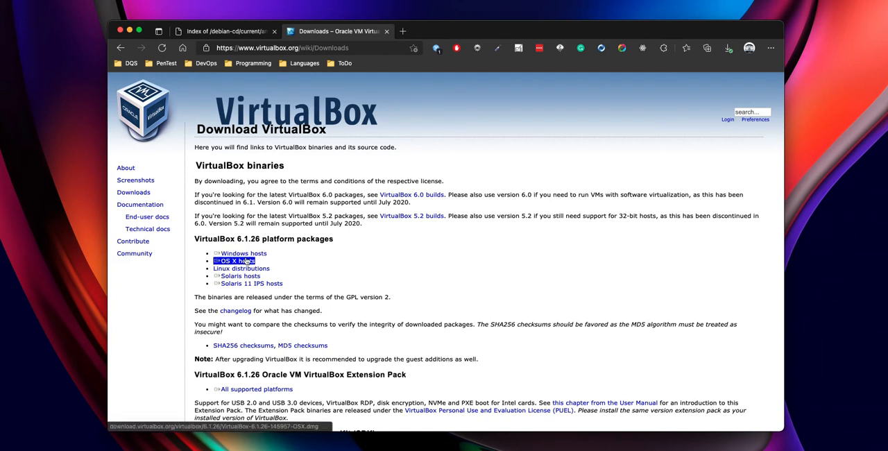
click(243, 269)
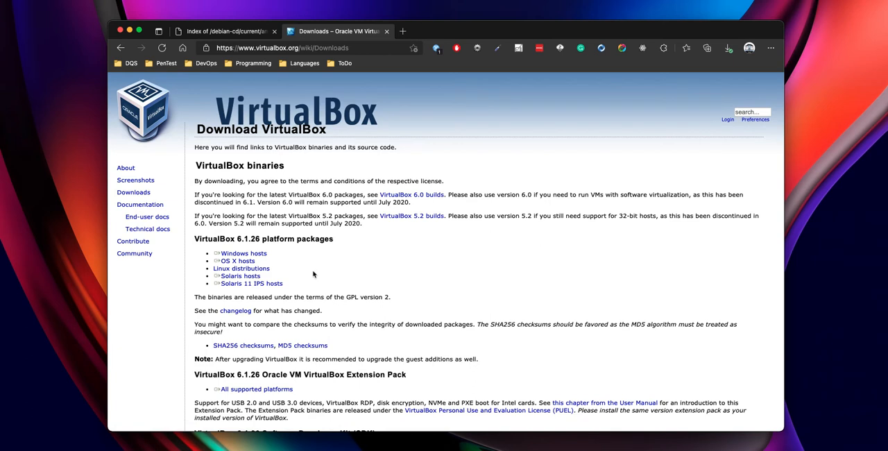
click(242, 255)
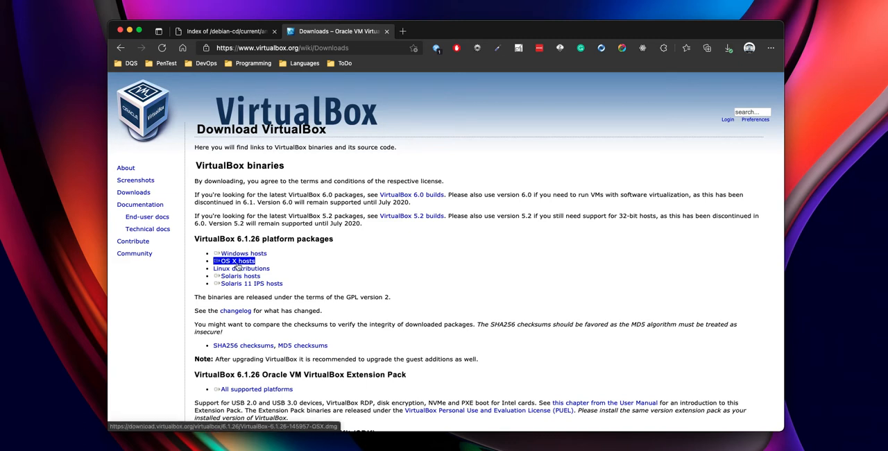
- Examine the packages and install instructions on VirtualBox's Linux distributions page, and return to the Debian ISO directory page
click(240, 269)
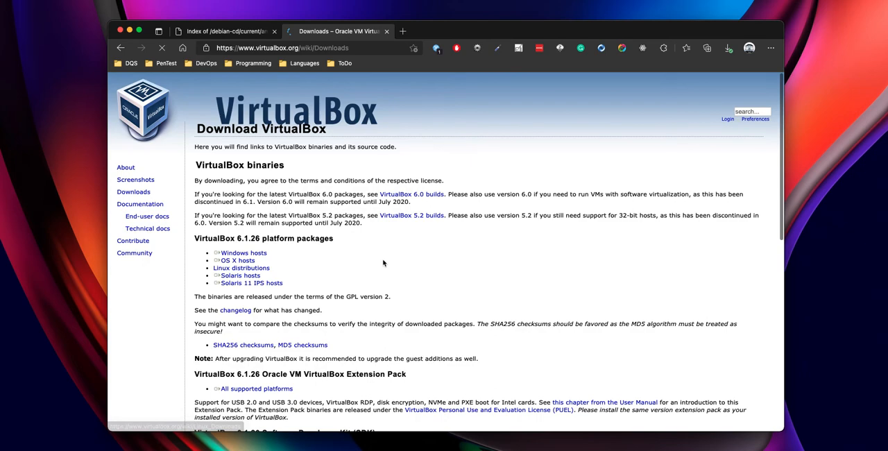
scroll(381, 263, down, 5)
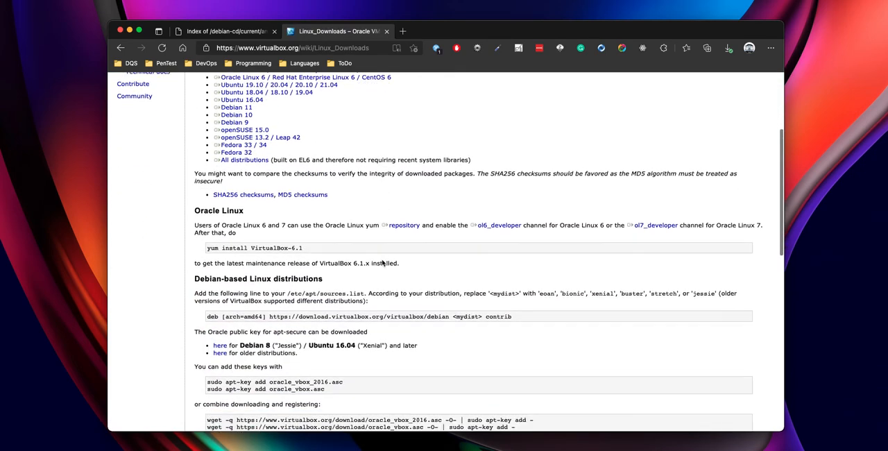
scroll(382, 261, down, 3)
scroll(382, 260, up, 10)
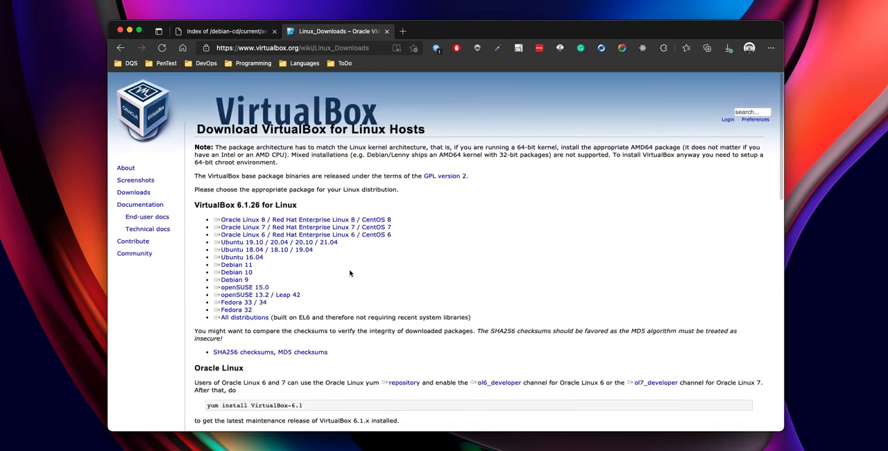
scroll(336, 284, down, 5)
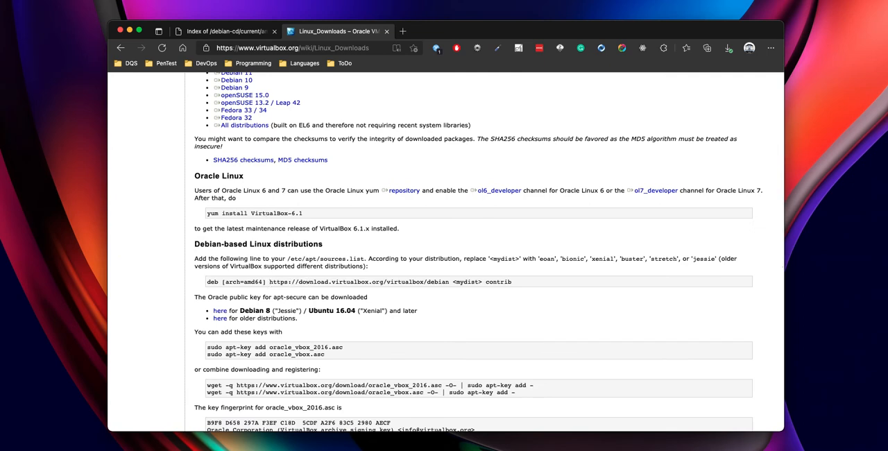
scroll(399, 259, down, 3)
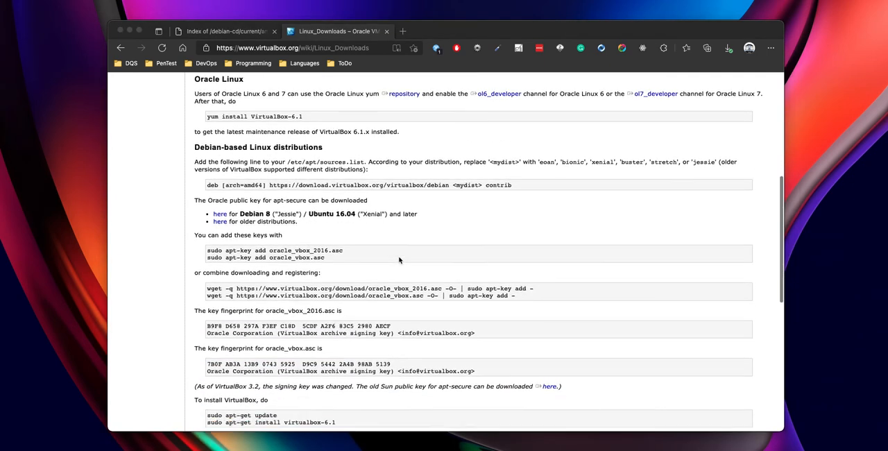
scroll(401, 257, up, 10)
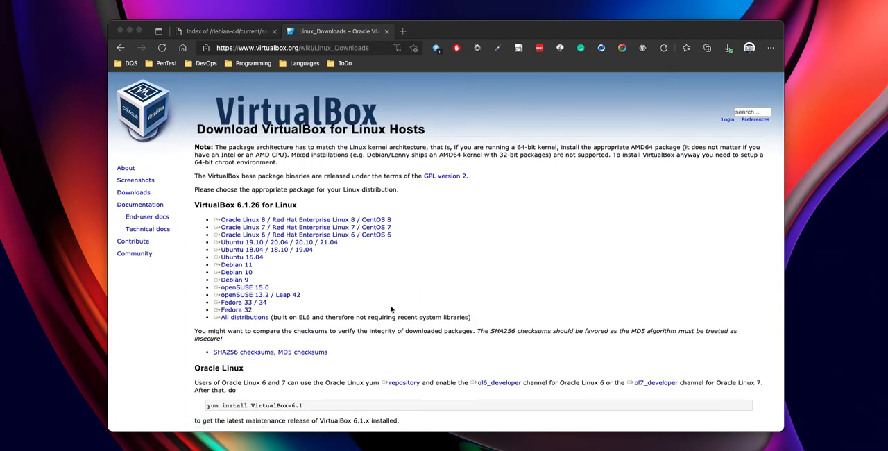
scroll(396, 326, down, 5)
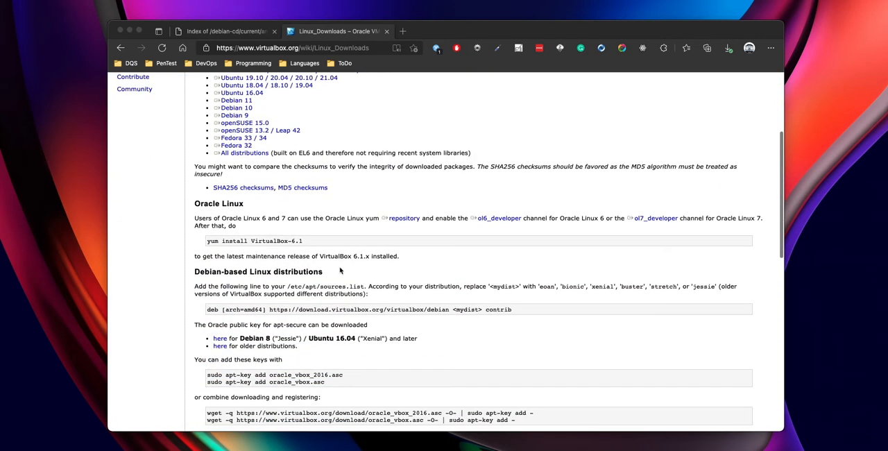
scroll(334, 265, up, 5)
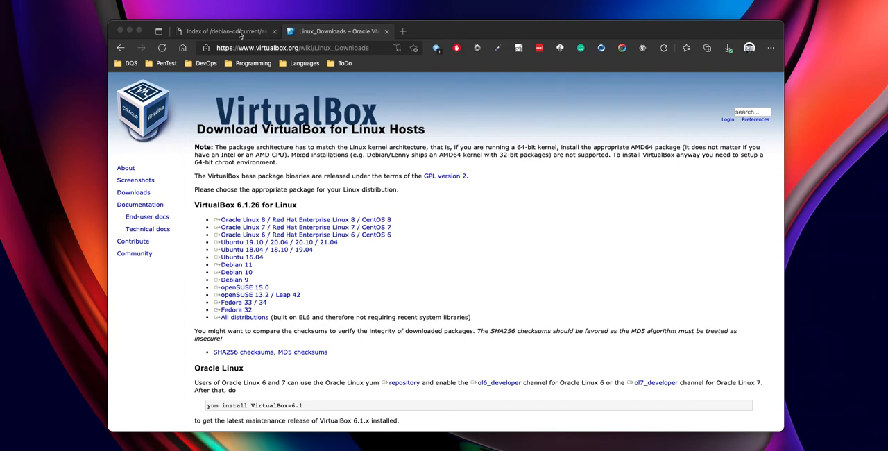
click(240, 34)
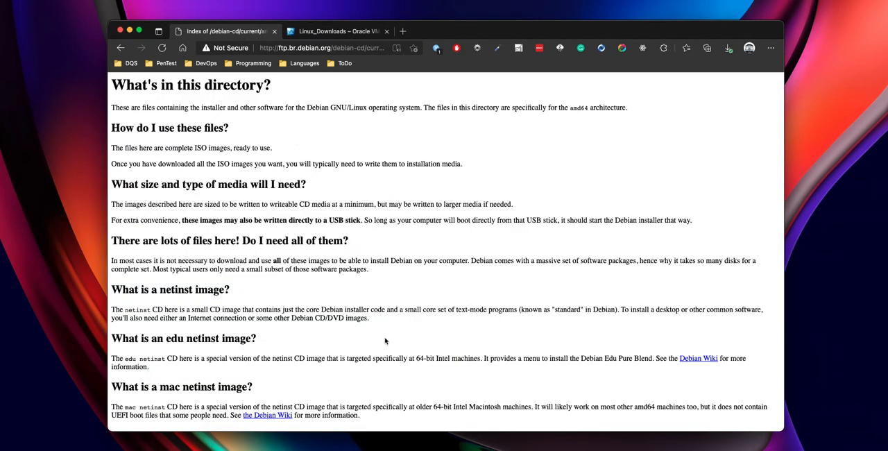
- Switch to Oracle VM VirtualBox Manager and check the default machine folder in the global preferences, closing them without changes
click(540, 448)
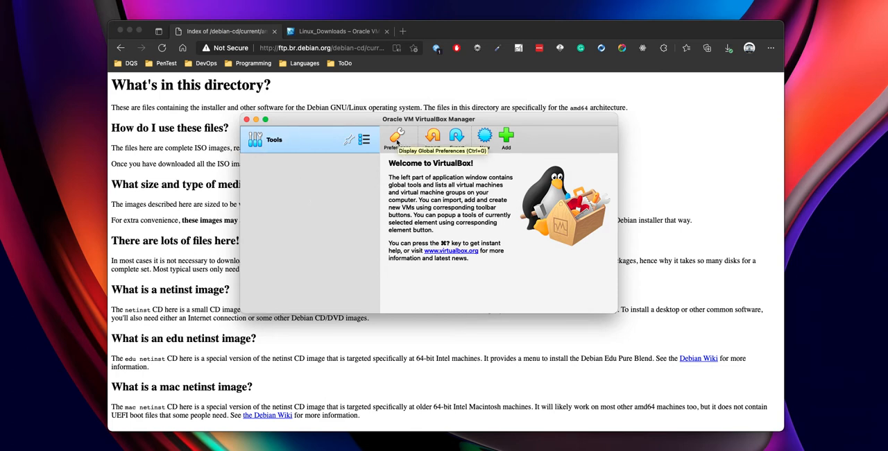
click(396, 141)
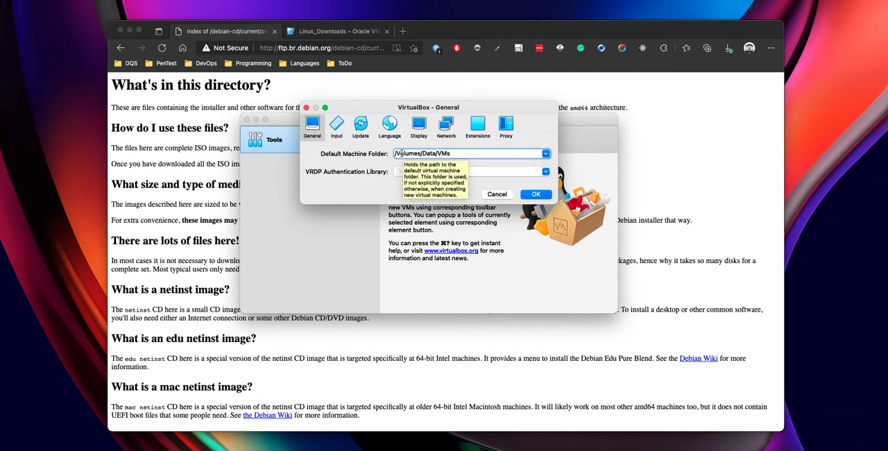
drag(469, 153, 390, 154)
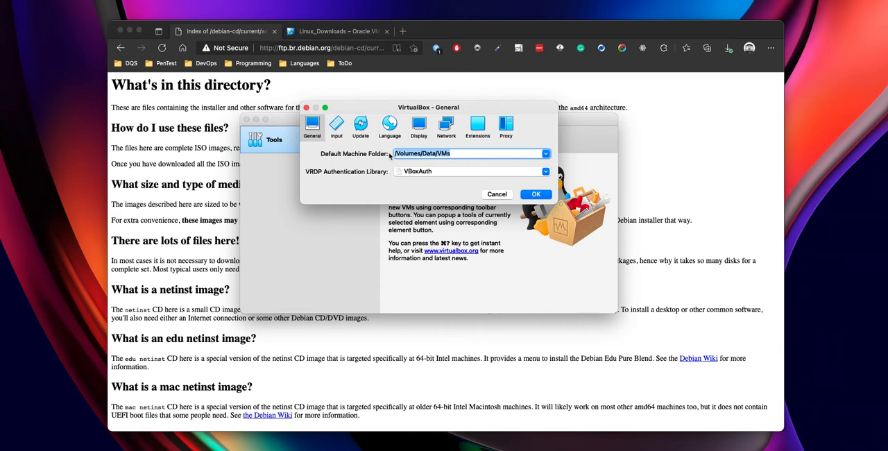
click(475, 154)
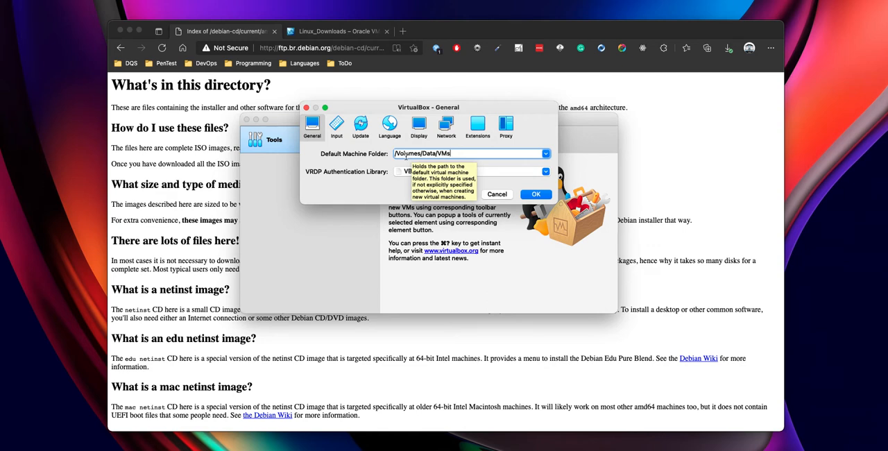
click(306, 108)
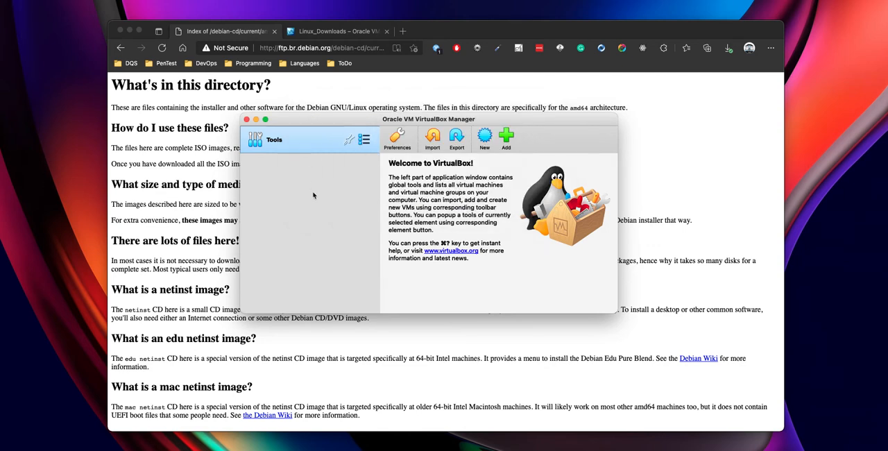
- Start a new virtual machine named Debian 11 with type Linux and version Debian (64-bit)
click(486, 137)
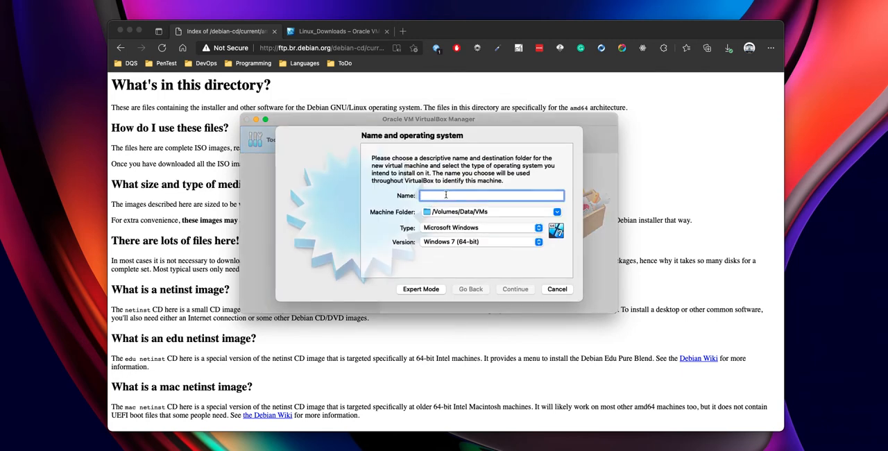
text(Debian)
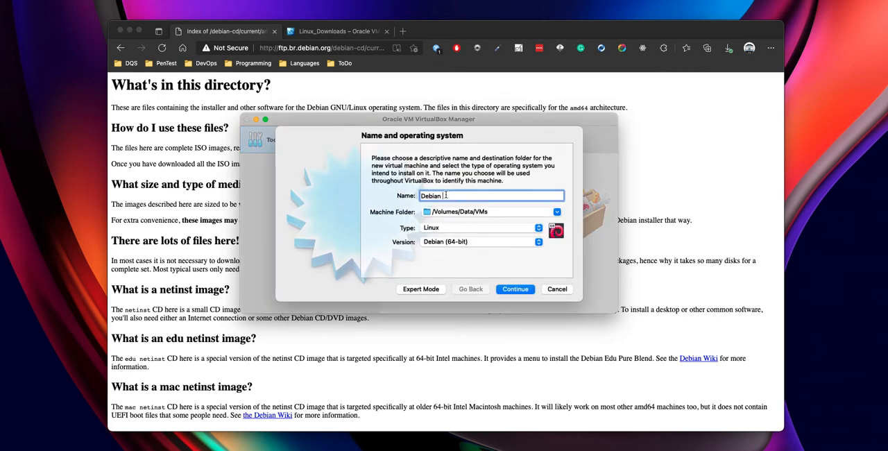
text( 11)
click(516, 290)
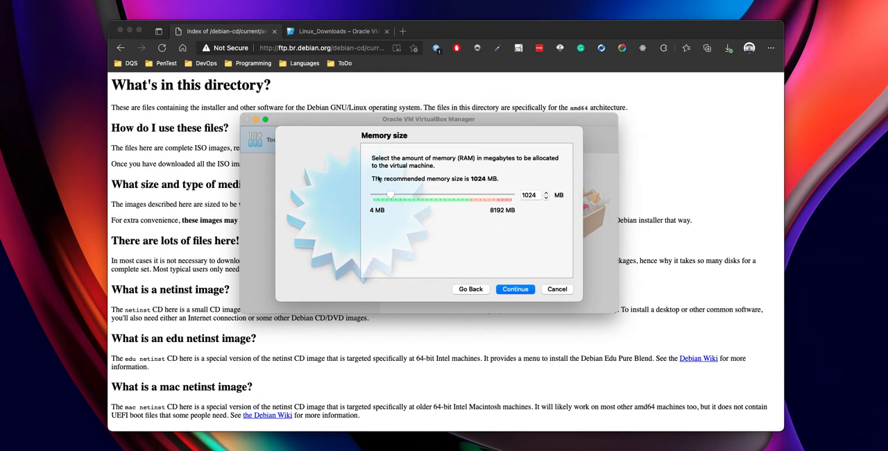
- Create the virtual machine with 1024 MB of memory and a dynamically allocated 8,00 GB VDI hard disk at the proposed location
click(517, 291)
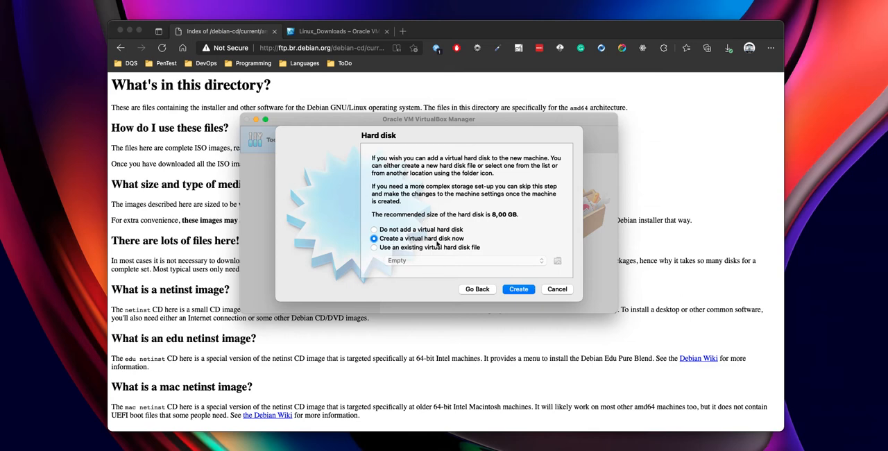
click(521, 289)
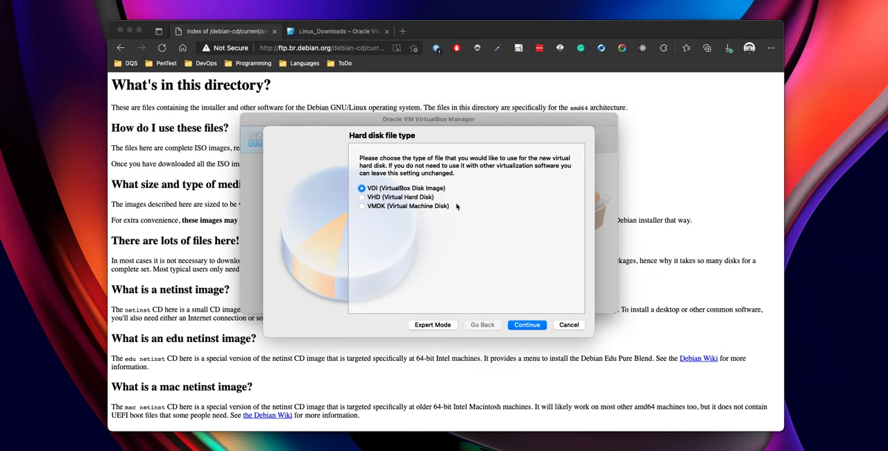
click(527, 325)
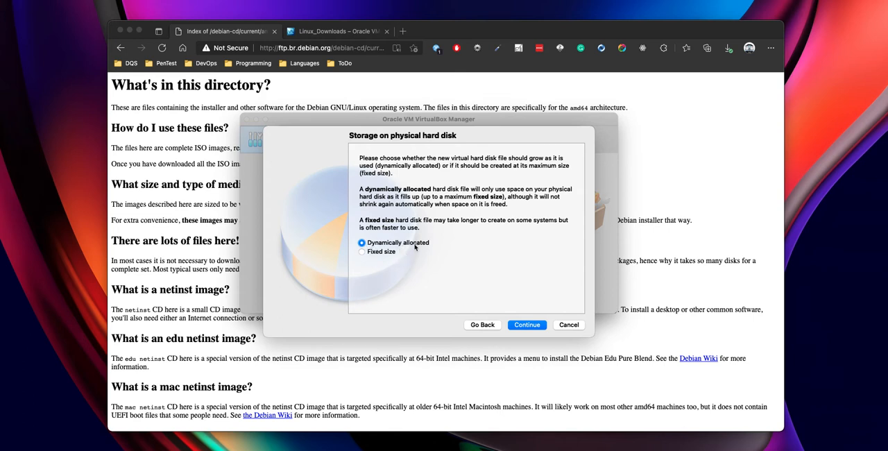
click(528, 325)
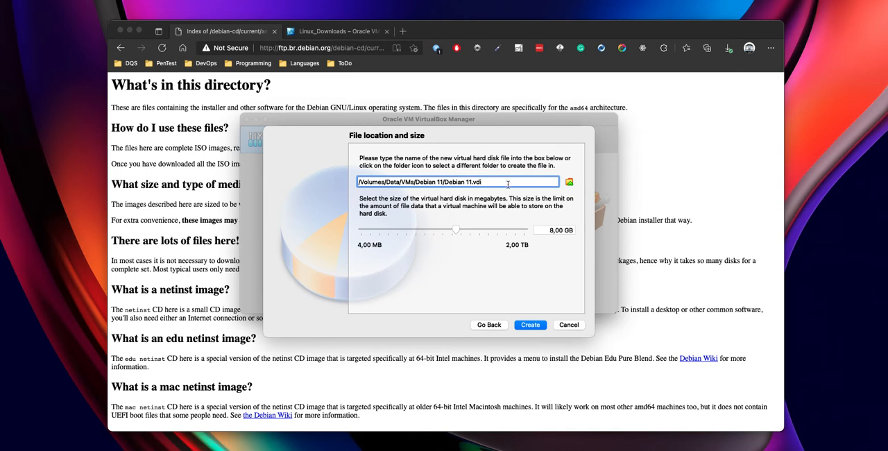
click(552, 231)
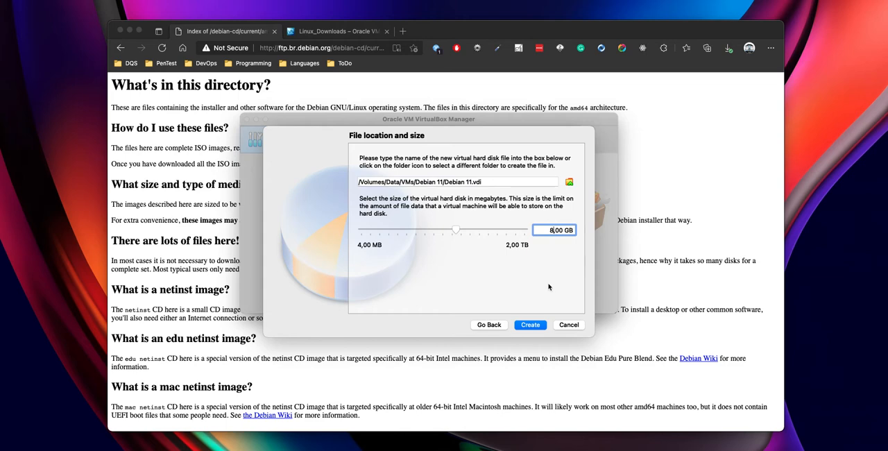
click(534, 328)
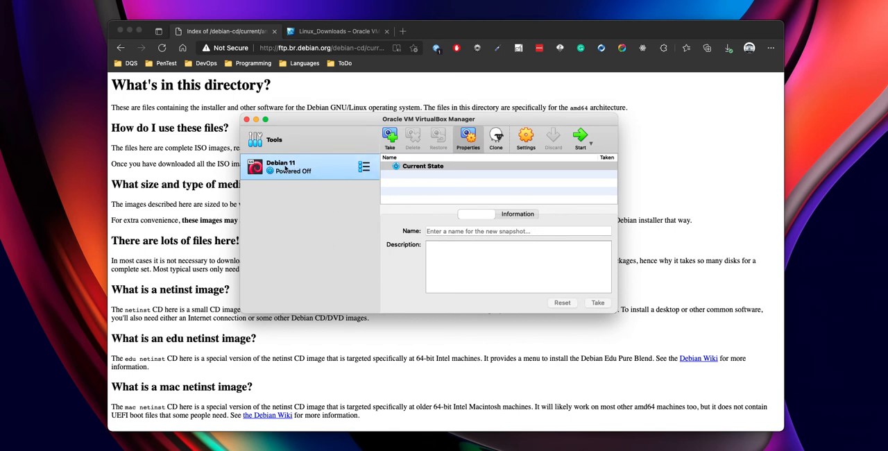
- Open the Debian 11 machine's system settings, adjust the processor count and PAE/NX option, and check the acceleration options
click(525, 141)
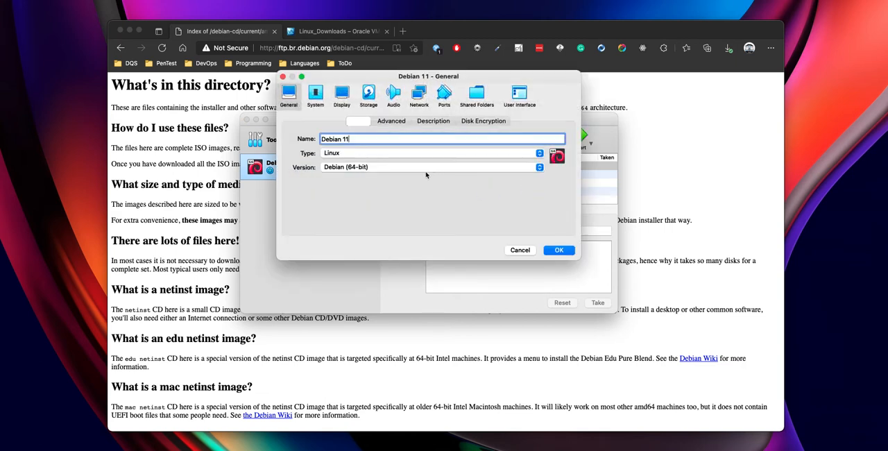
click(315, 92)
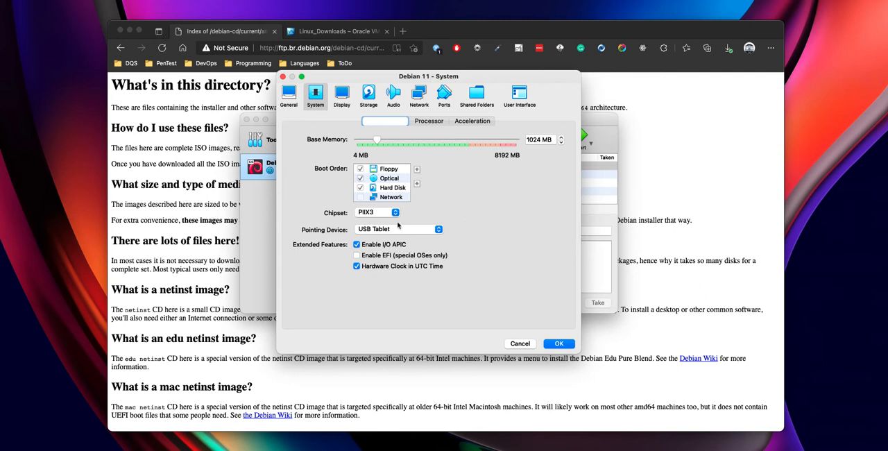
click(429, 122)
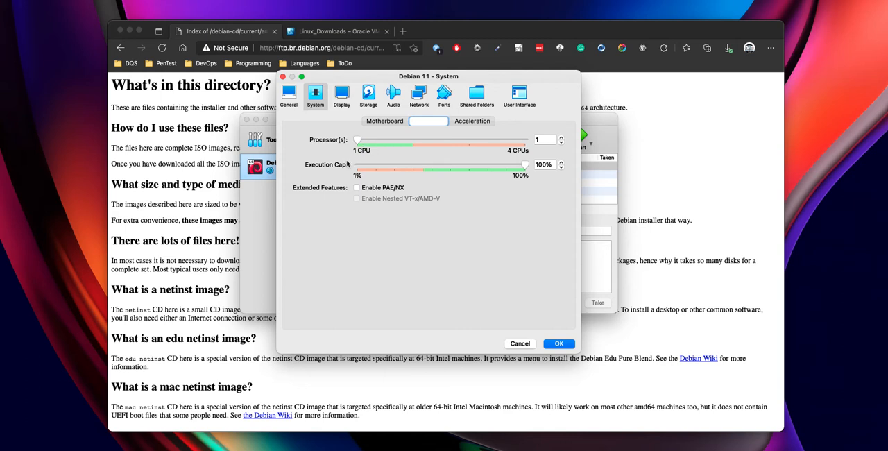
click(561, 138)
click(562, 143)
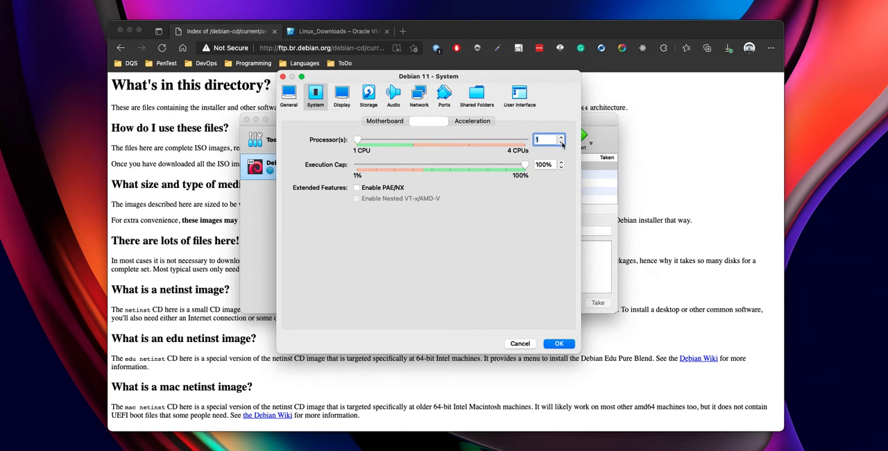
click(562, 138)
click(371, 191)
click(473, 122)
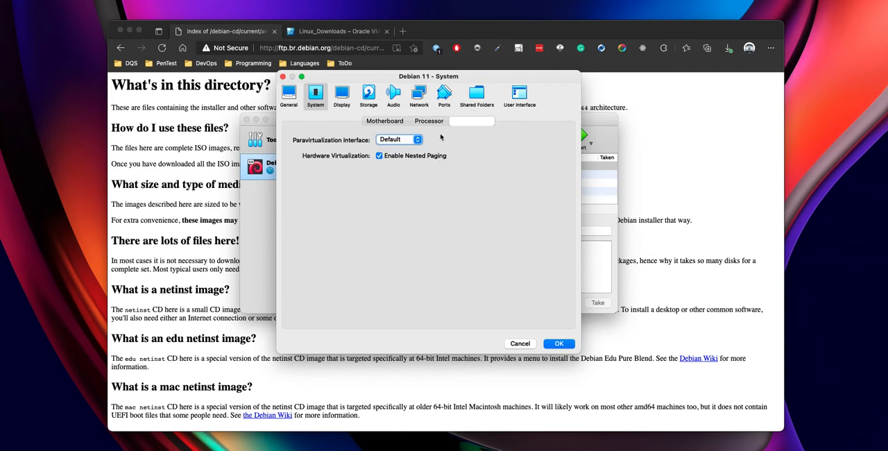
- Review the machine's display, recording and storage settings, and disable its audio
click(349, 103)
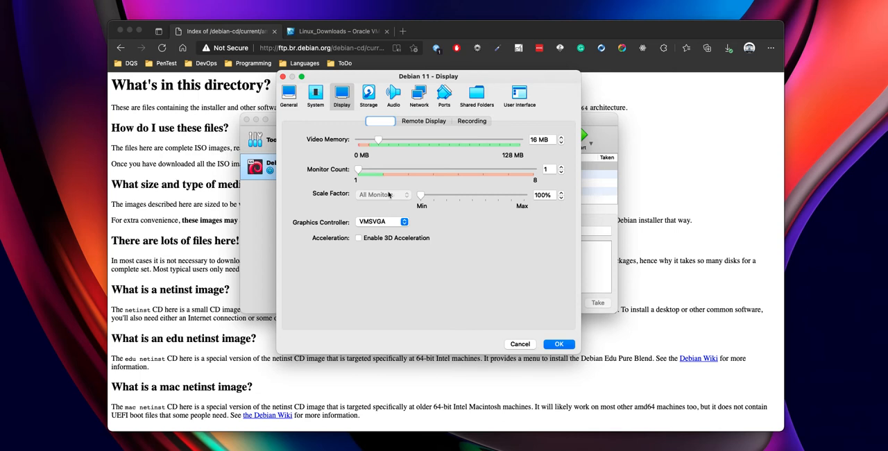
click(419, 124)
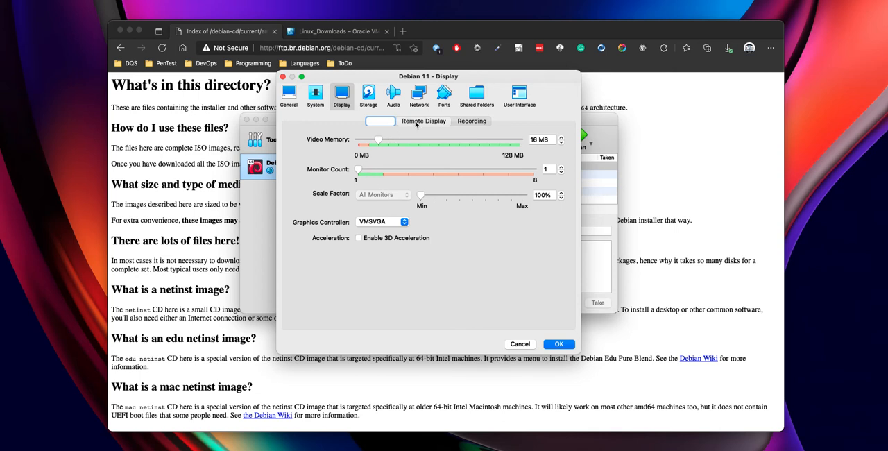
click(477, 121)
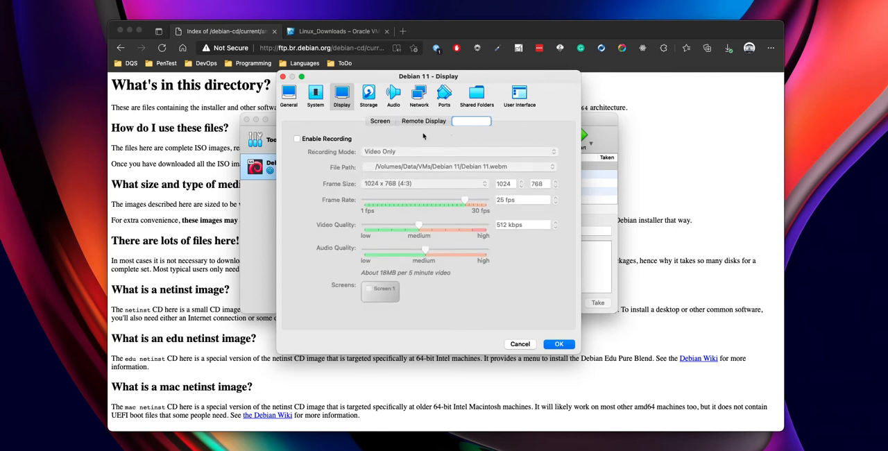
click(370, 97)
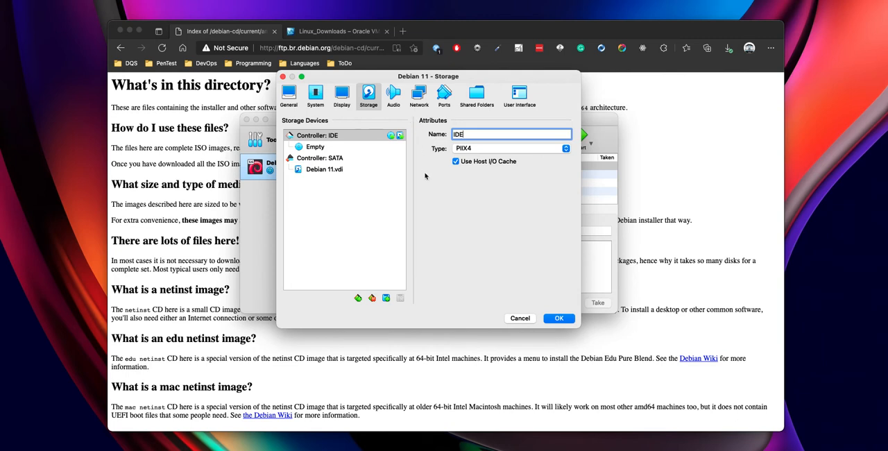
click(395, 101)
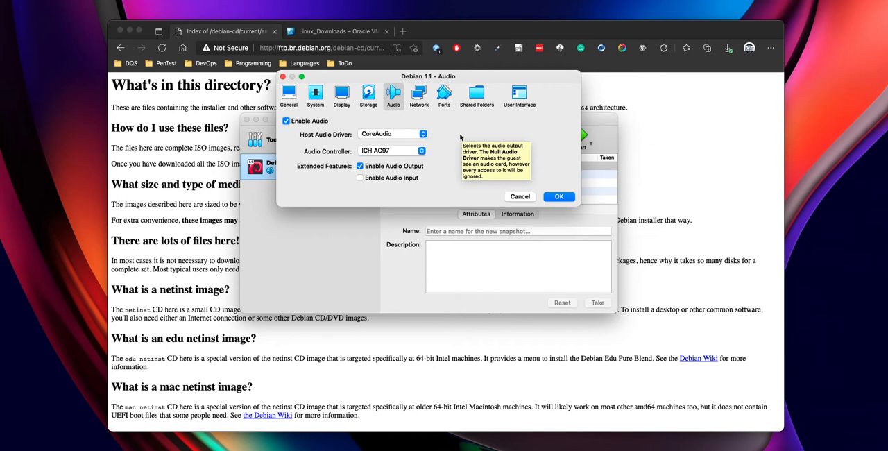
click(305, 122)
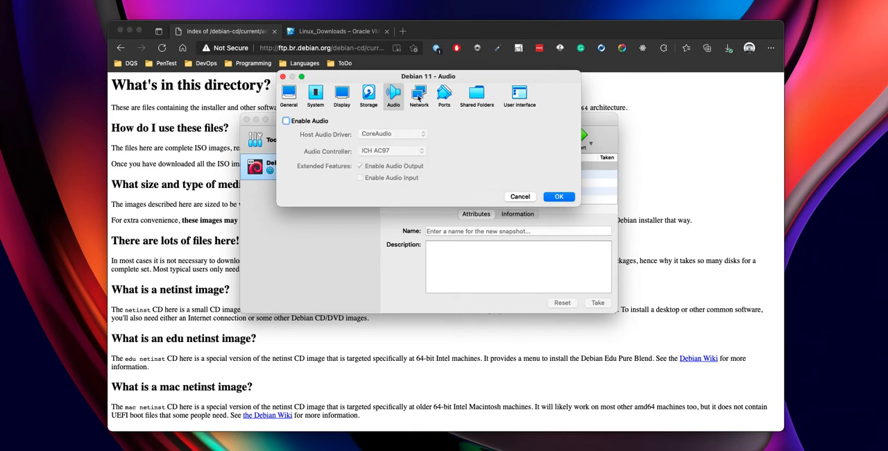
- Attach the first network adapter to Bridged Adapter using en0: Wi-Fi (AirPort), and check its advanced options
click(419, 96)
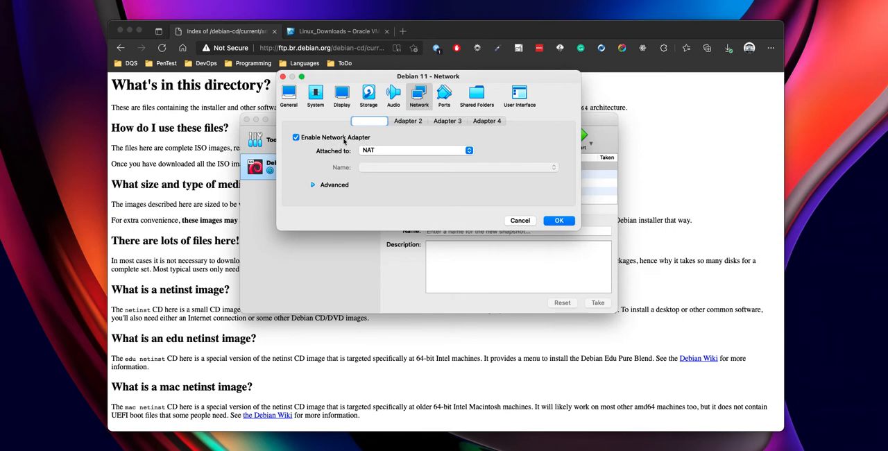
click(417, 151)
click(415, 156)
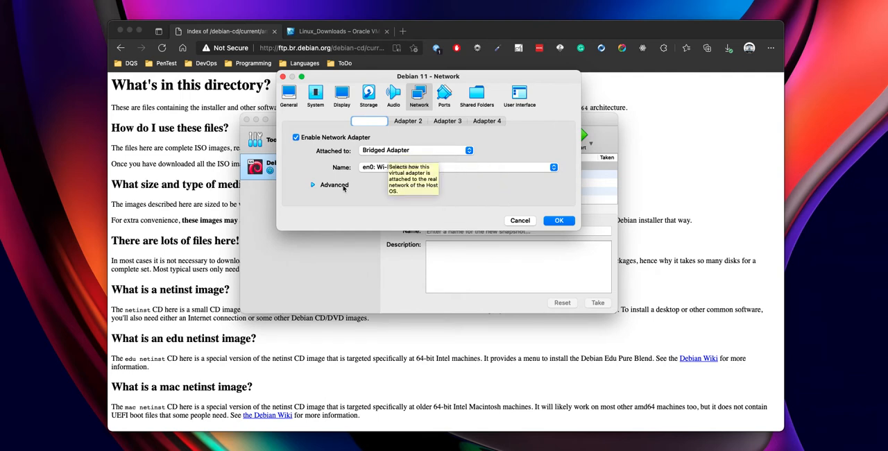
click(313, 186)
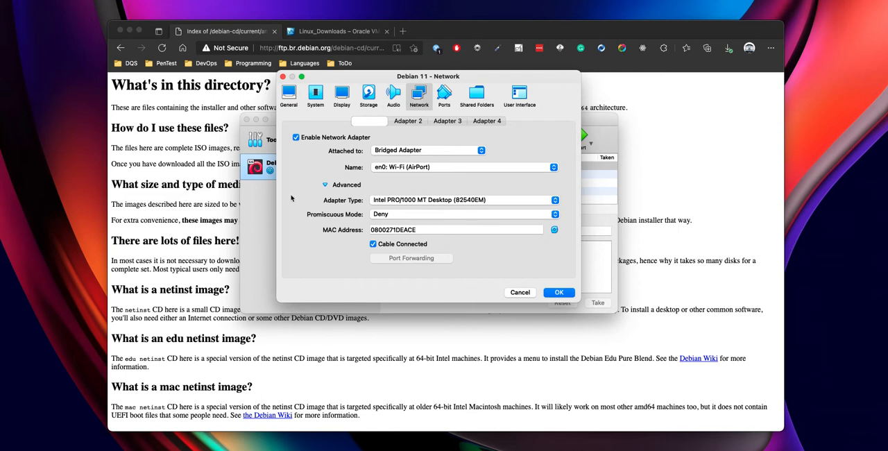
click(332, 188)
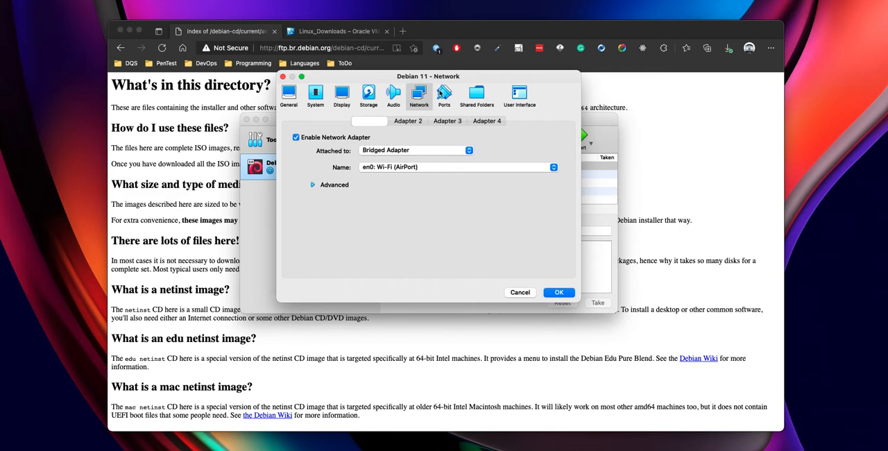
- Review the machine's ports, shared folders and user interface settings
click(444, 94)
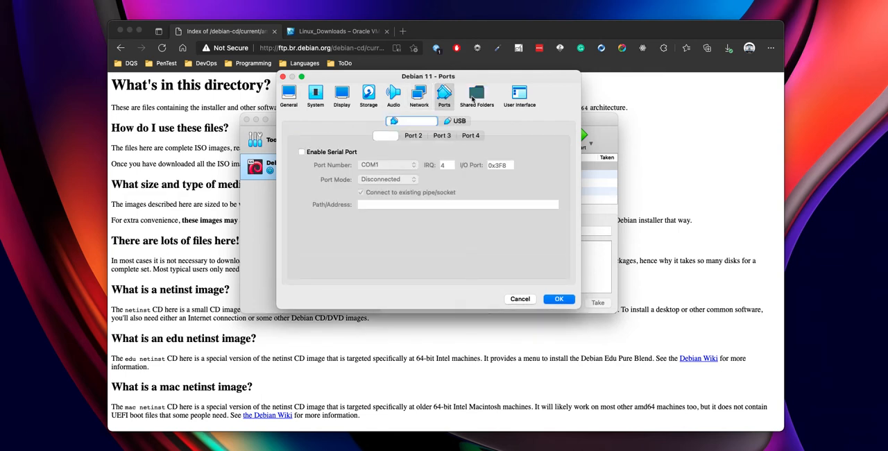
click(474, 99)
click(522, 100)
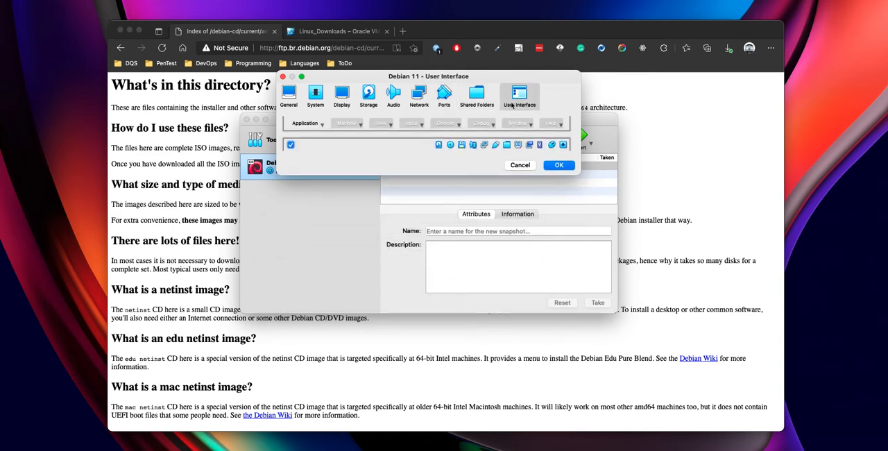
- Load debian-11.0.0-amd64-netinst.iso from the Isos folder into the empty IDE optical drive and save the machine's settings
click(369, 95)
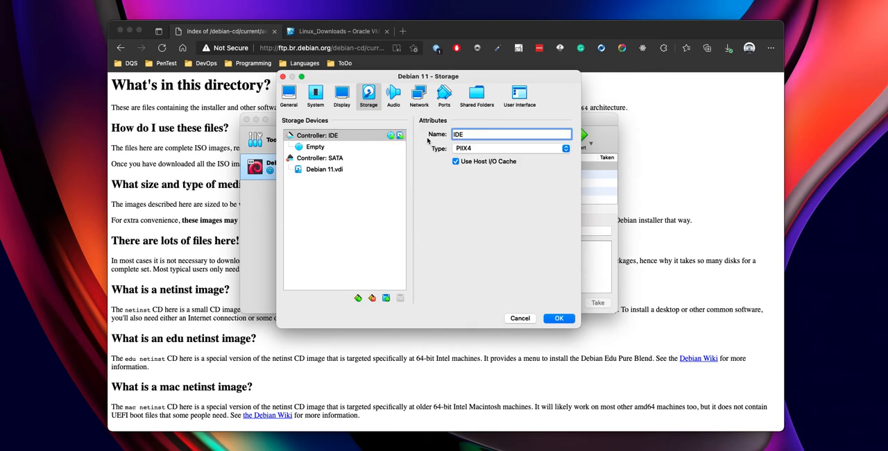
click(316, 147)
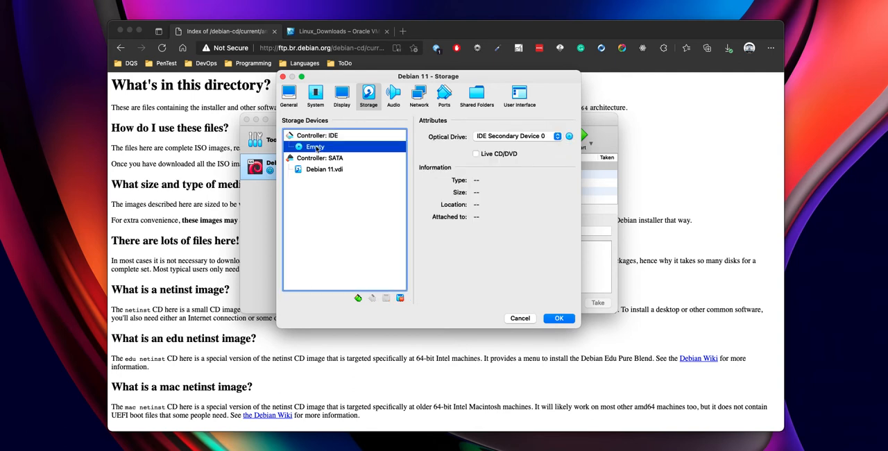
click(324, 138)
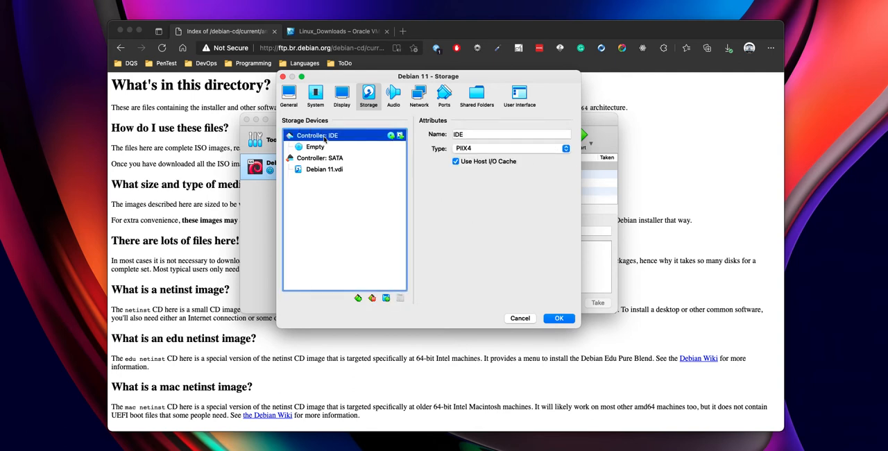
click(318, 148)
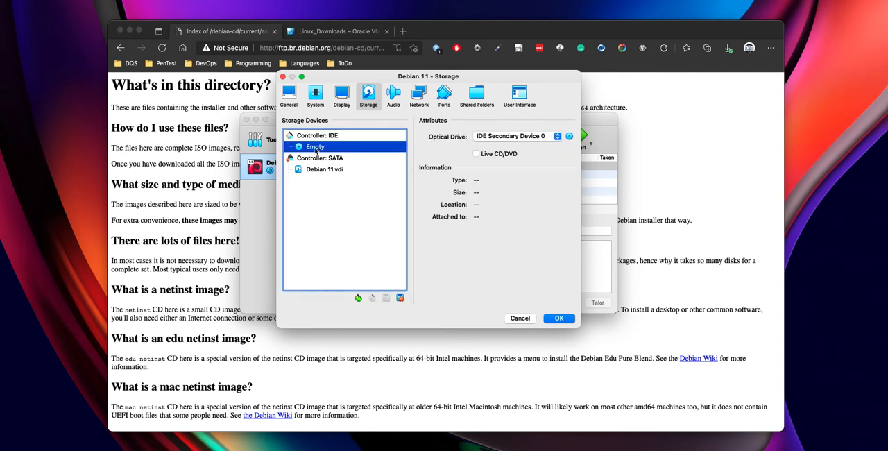
click(569, 137)
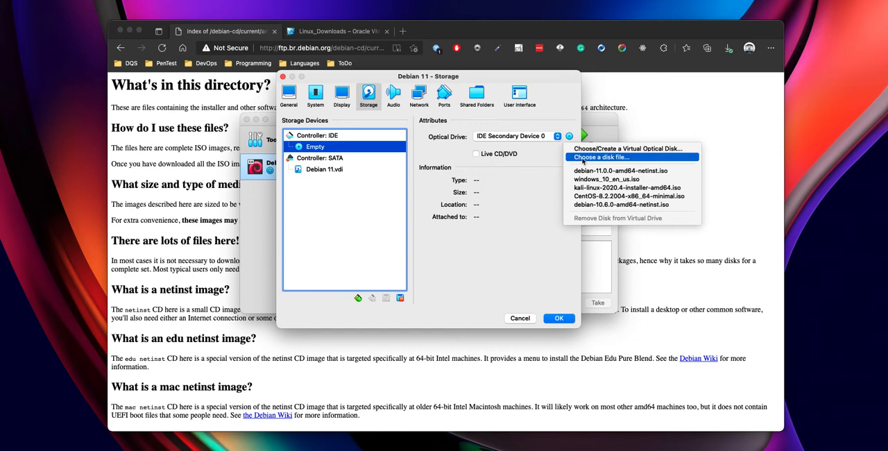
click(583, 159)
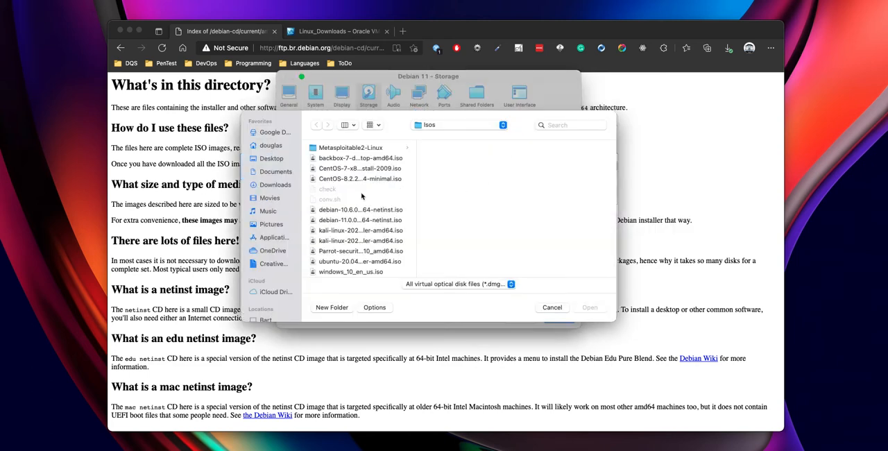
scroll(366, 184, down, 1)
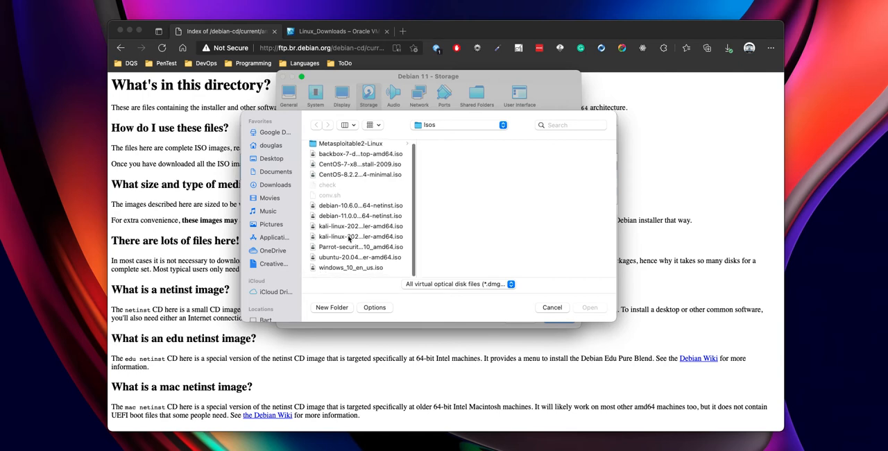
click(339, 217)
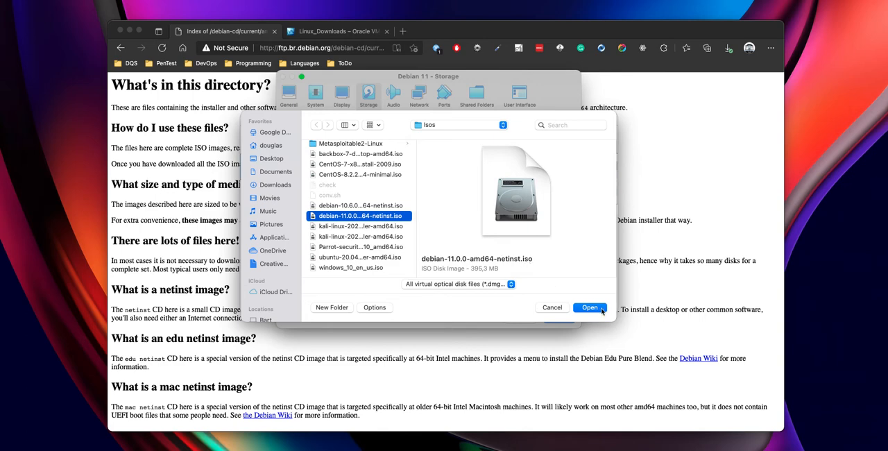
click(602, 309)
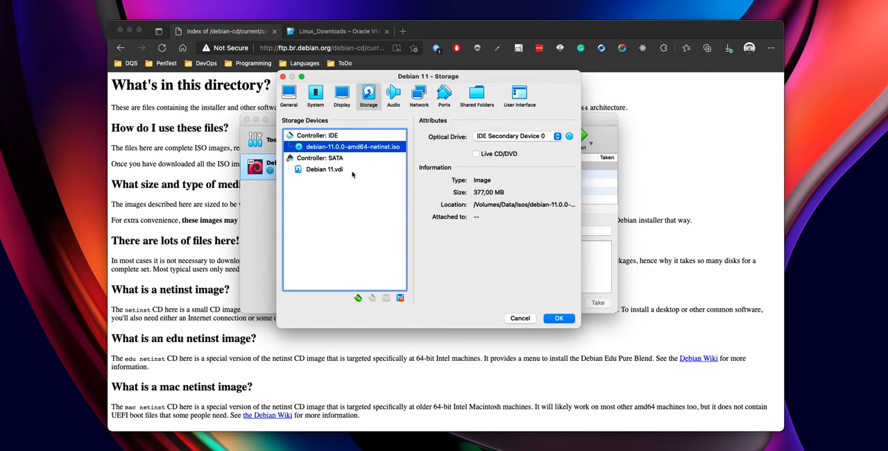
click(558, 319)
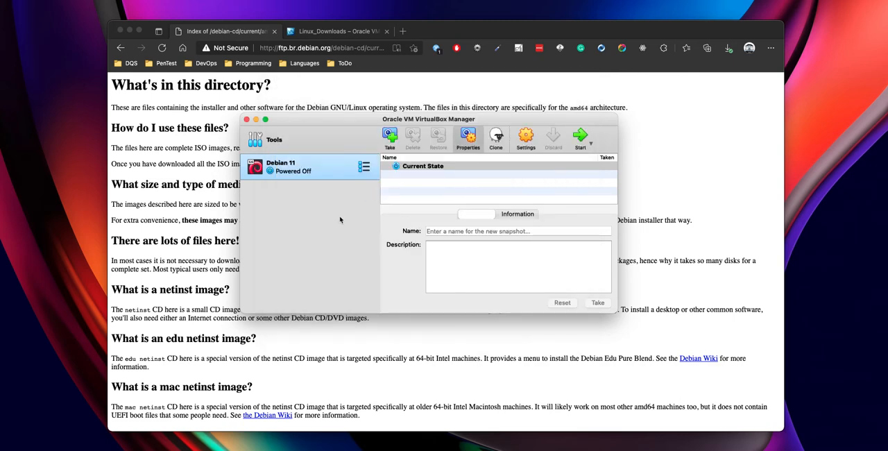
- Start the Debian 11 virtual machine and move its window higher on the desktop
click(581, 137)
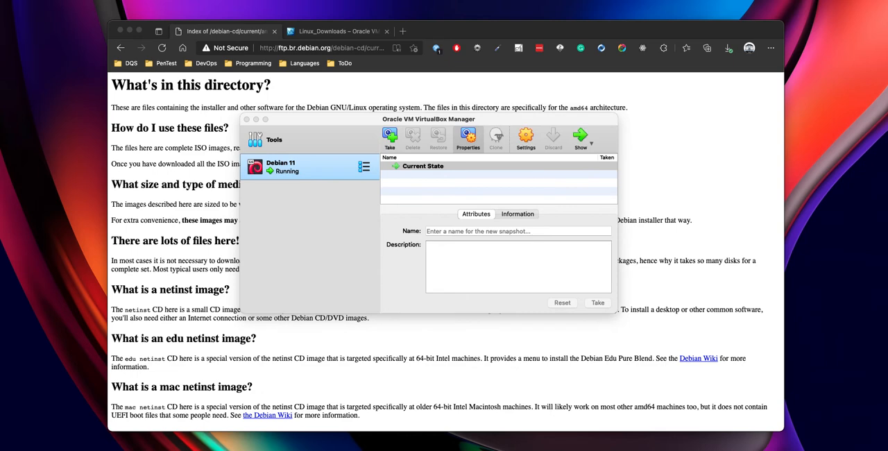
drag(406, 118, 366, 72)
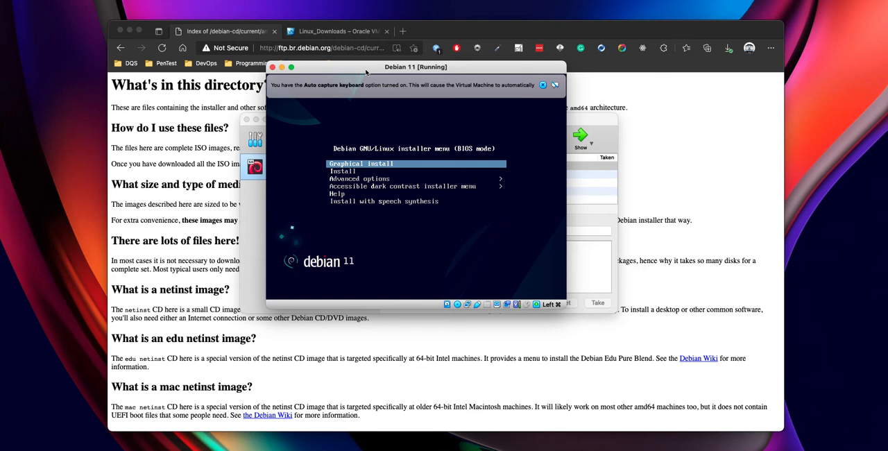
- Dismiss the Auto capture keyboard notice, check the Virtual Screen 1 display options and move the virtual machine window slightly higher
click(545, 85)
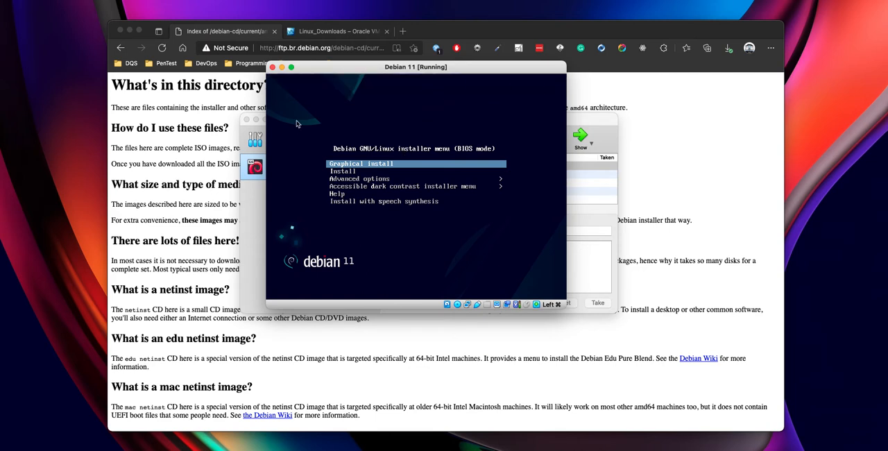
click(109, 2)
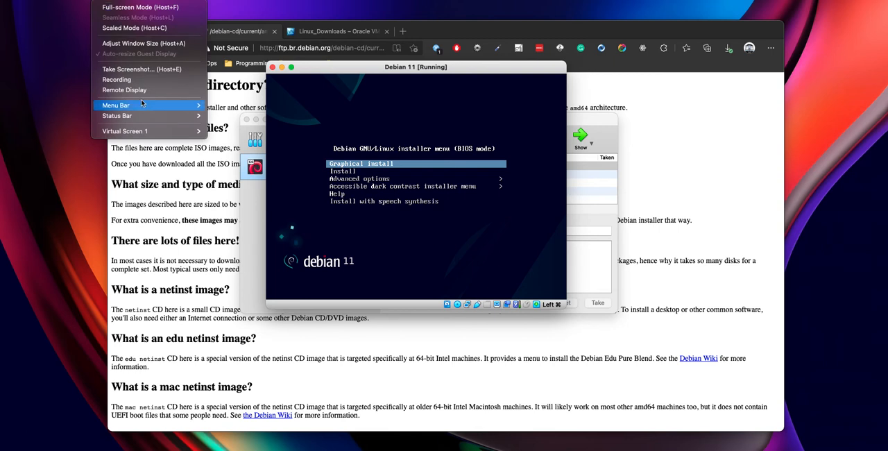
mouse_move(135, 132)
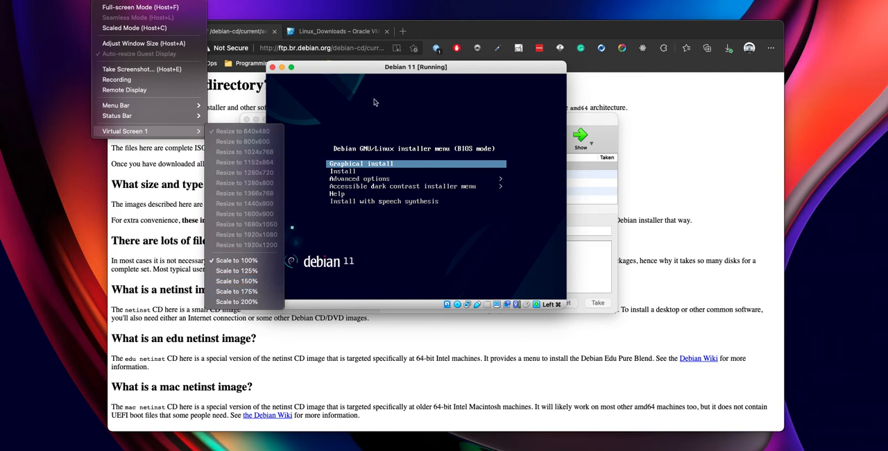
click(475, 70)
drag(476, 69, 482, 56)
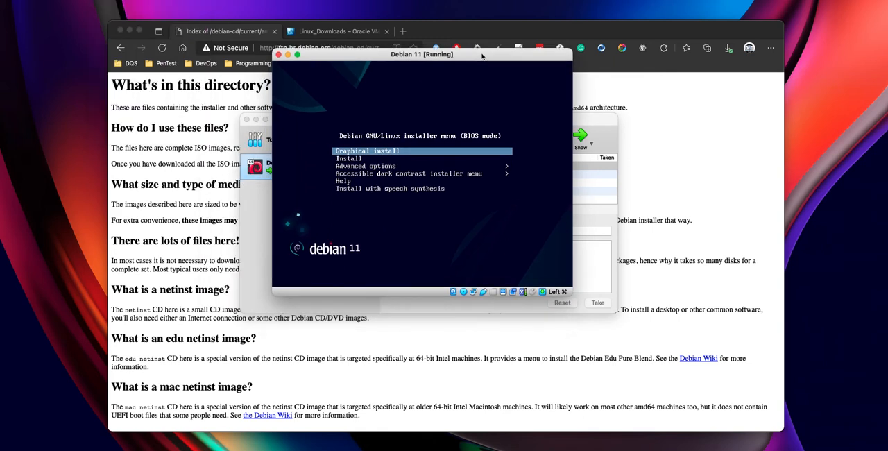
- Start the text-mode Install option from the Debian installer boot menu
click(413, 128)
key(Down)
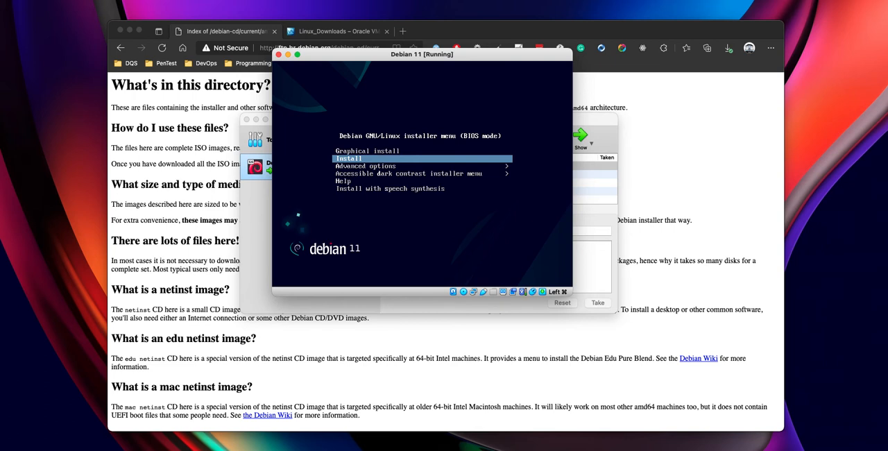
key(Return)
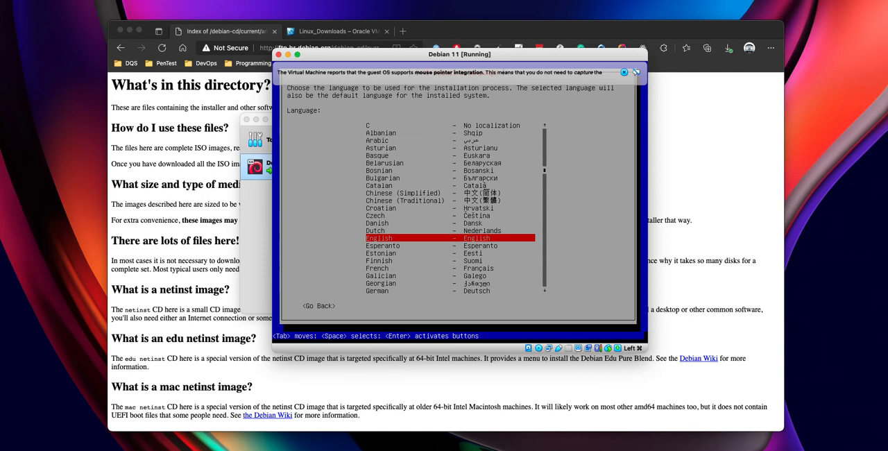
- Dismiss the mouse pointer integration notice and choose Portuguese (Brazil) as the installation language
click(624, 72)
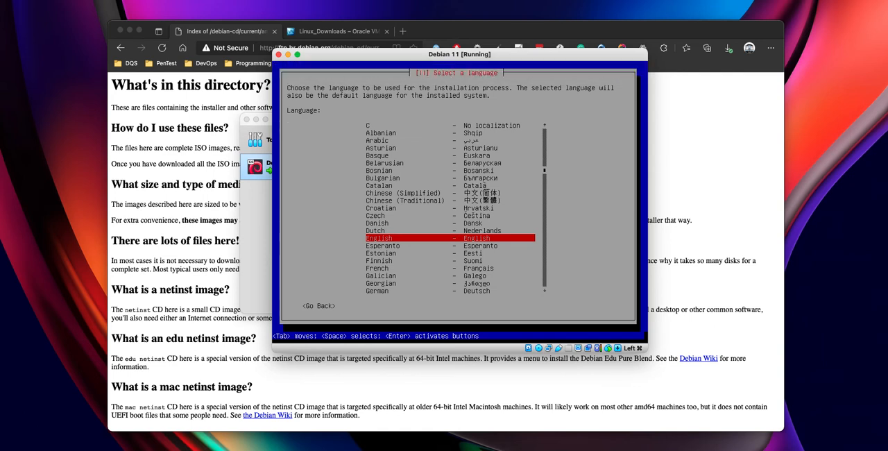
key(Down)
key(Down)
key(Down)
key(Down)
key(Down)
key(Down)
key(Down)
key(Down)
key(Down)
key(Down)
key(Down)
key(Down)
key(Down)
key(Down)
key(Down)
key(Down)
key(Down)
key(Down)
key(Down)
key(Down)
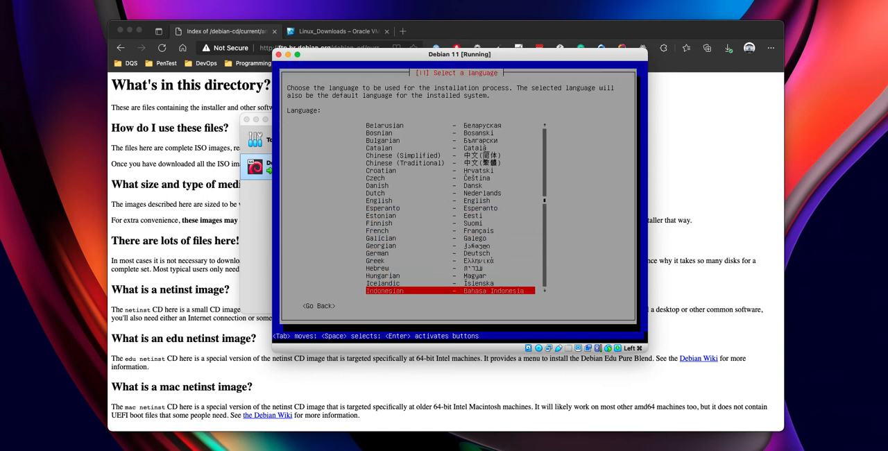
key(Down)
key(Down)
key(Up)
key(Up)
key(Up)
key(Up)
key(Up)
key(Up)
key(Up)
key(Up)
key(Up)
key(Up)
key(Up)
key(Up)
key(Up)
key(Up)
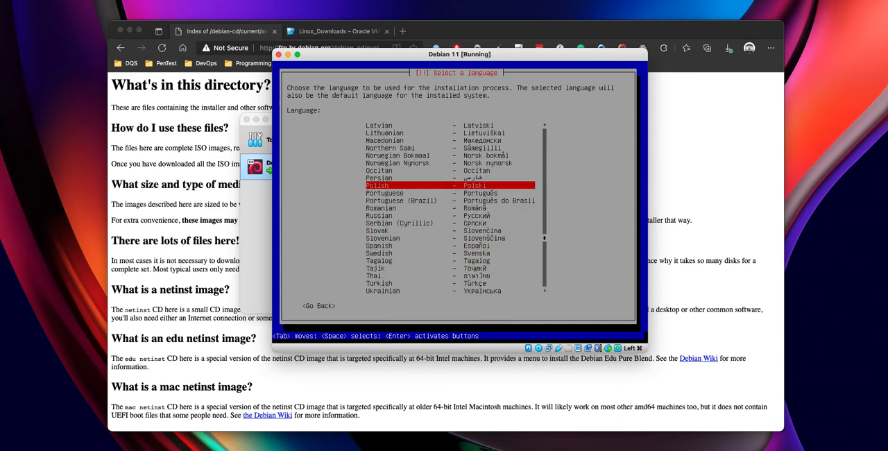
key(Down)
key(Down)
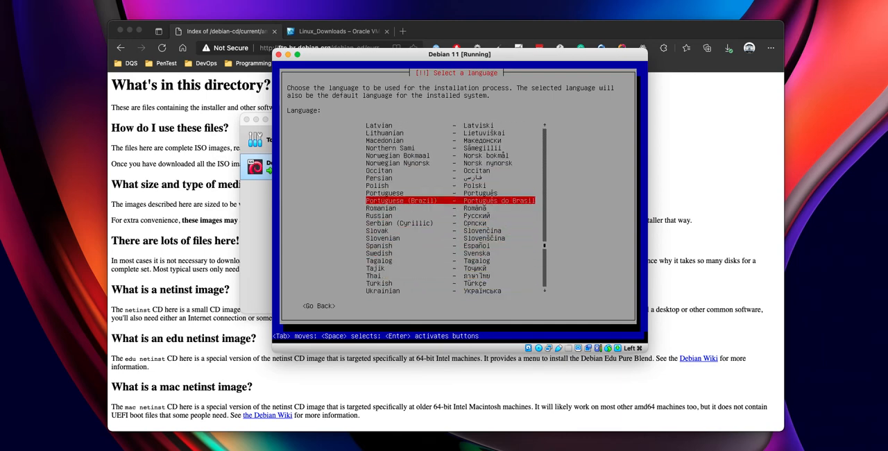
key(Return)
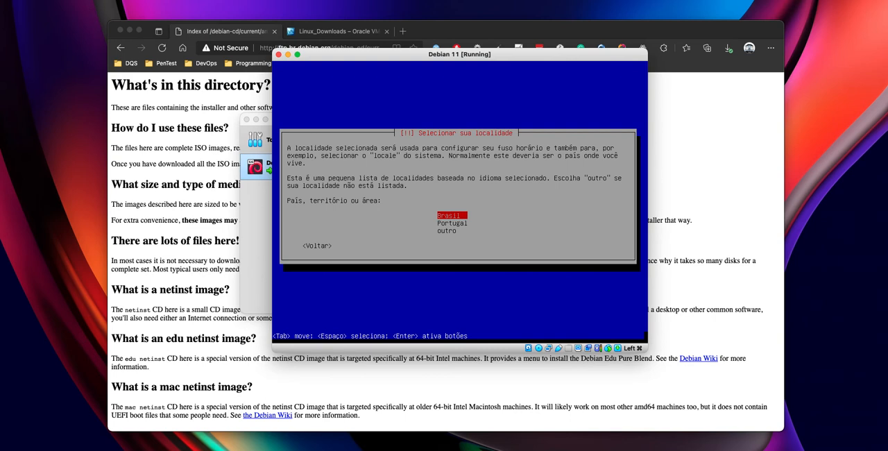
- Set the location to Brasil and the keyboard map to Português Brasileiro
key(Return)
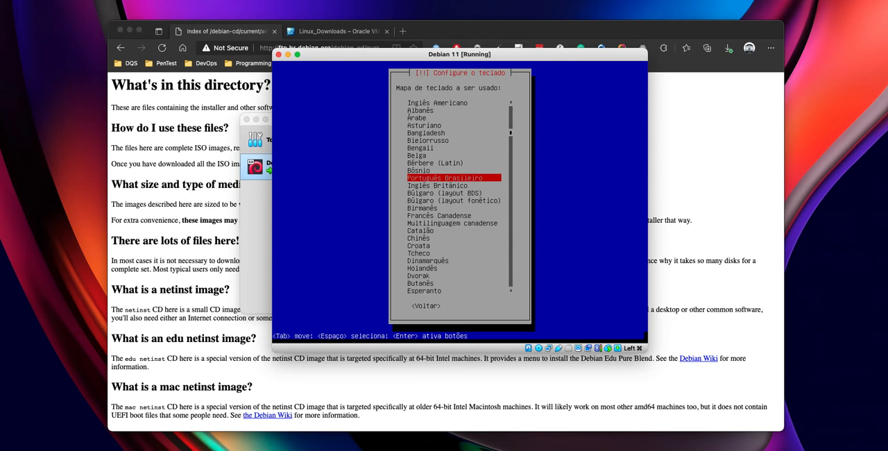
key(Return)
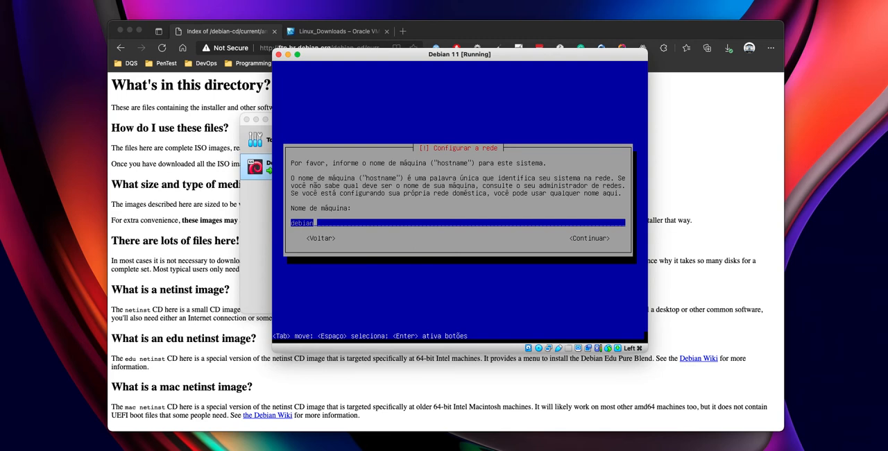
- Go back from the hostname prompt and choose to configure the network manually
key(Tab)
key(Tab)
key(Return)
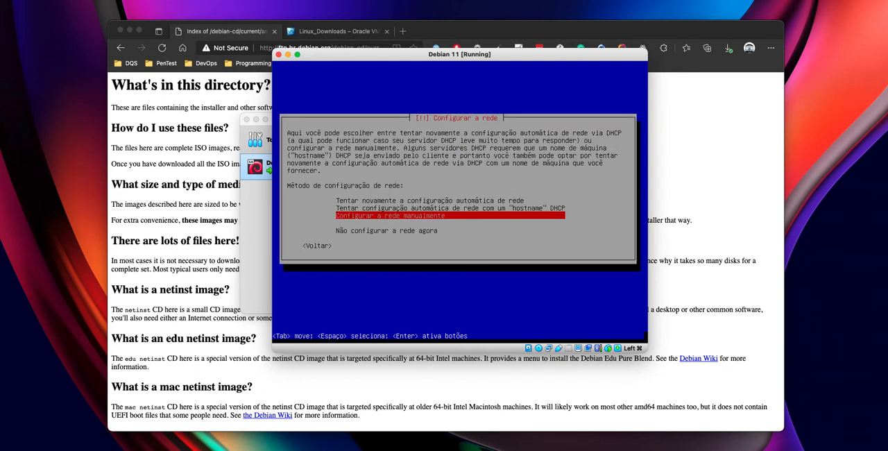
key(Return)
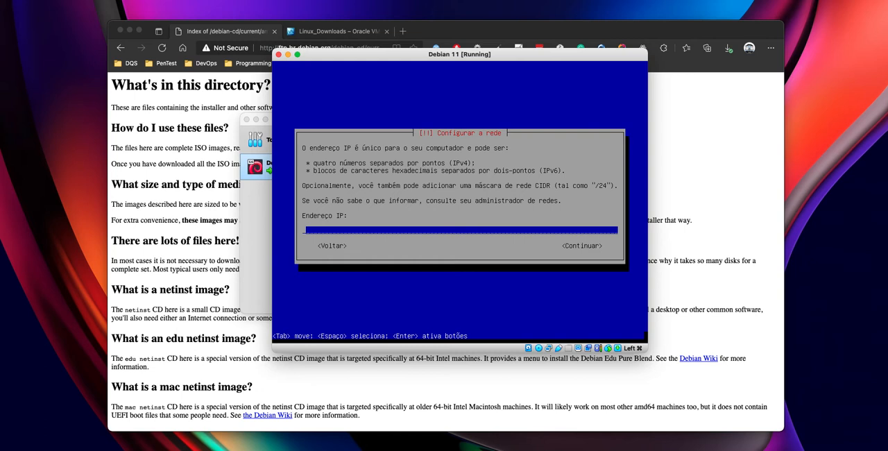
- Try to enter 192.168.0.0:::: as the machine's IP address, then return to the installer's main menu
text(192.168.0.)
text(0/24)
key(BackSpace)
key(BackSpace)
key(BackSpace)
text(:::)
key(Tab)
key(Tab)
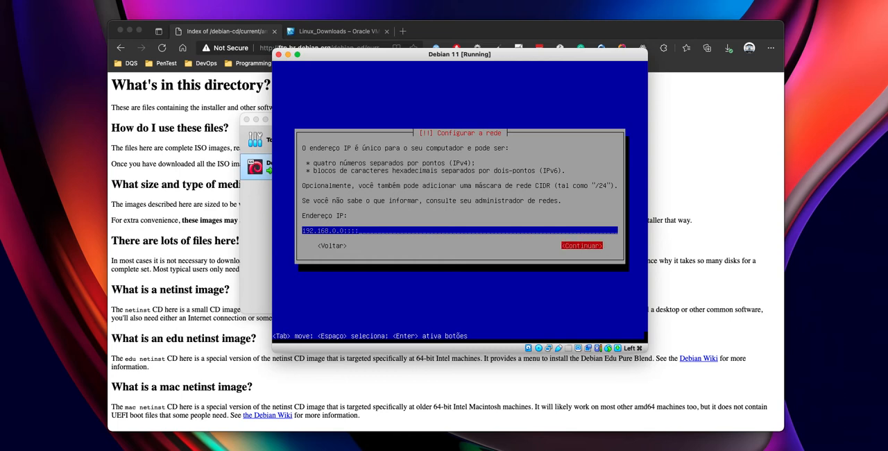
key(Return)
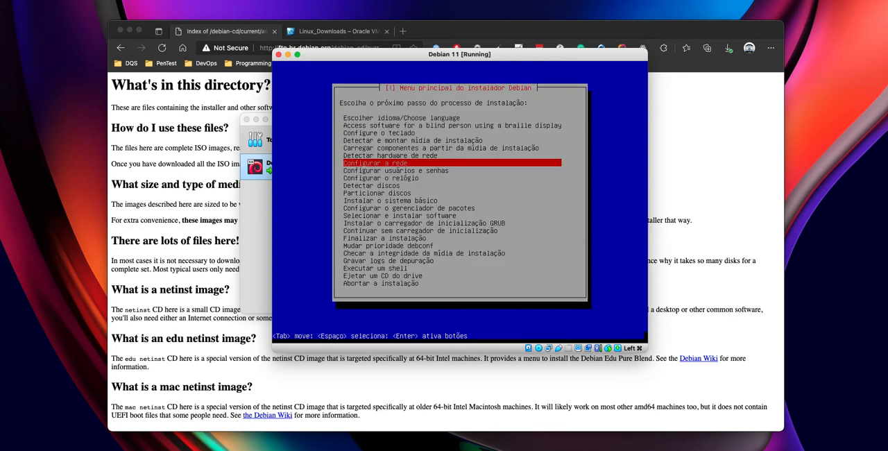
- Reopen the keyboard configuration from the installer's main menu and change the keyboard map to Inglês Americano
key(Up)
key(Up)
key(Up)
key(Up)
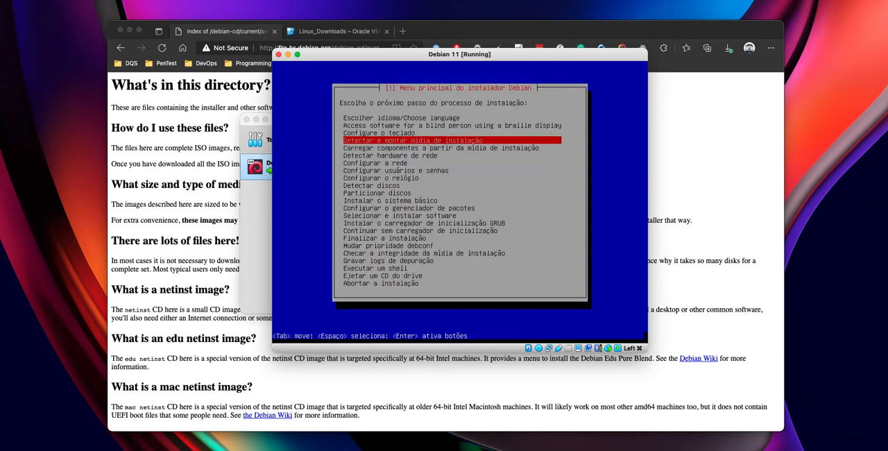
key(Return)
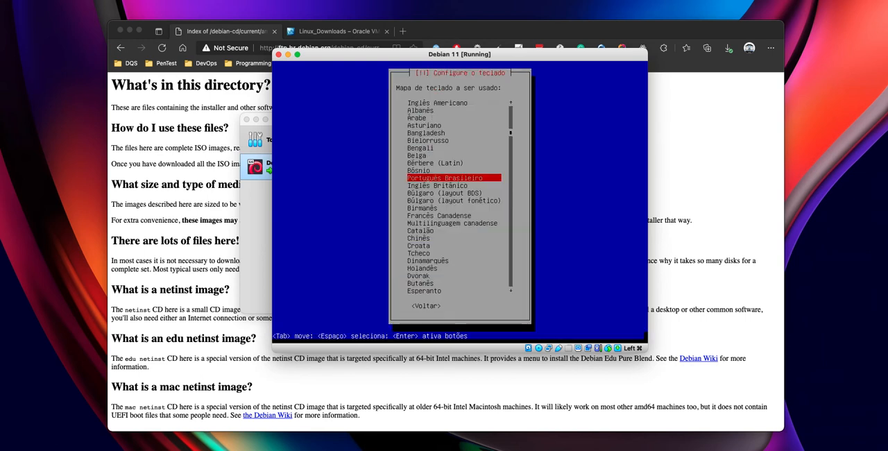
key(Up)
key(Up)
key(Up)
key(Up)
key(Up)
key(Up)
key(Up)
key(Up)
key(Up)
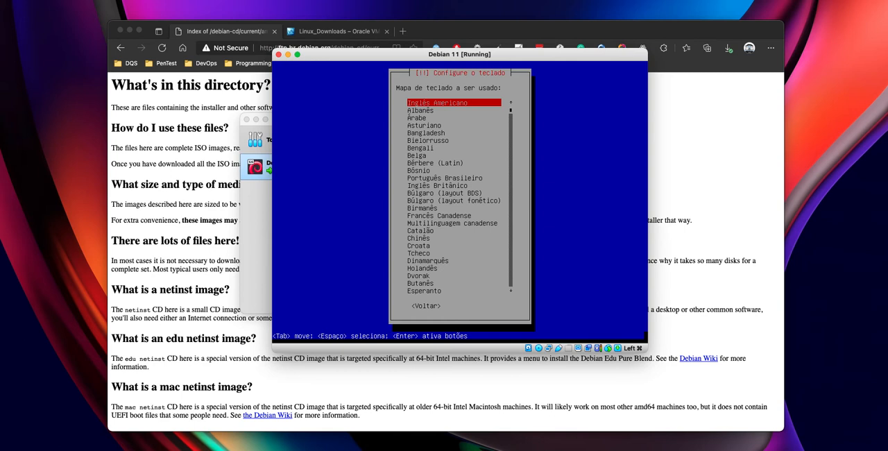
key(Return)
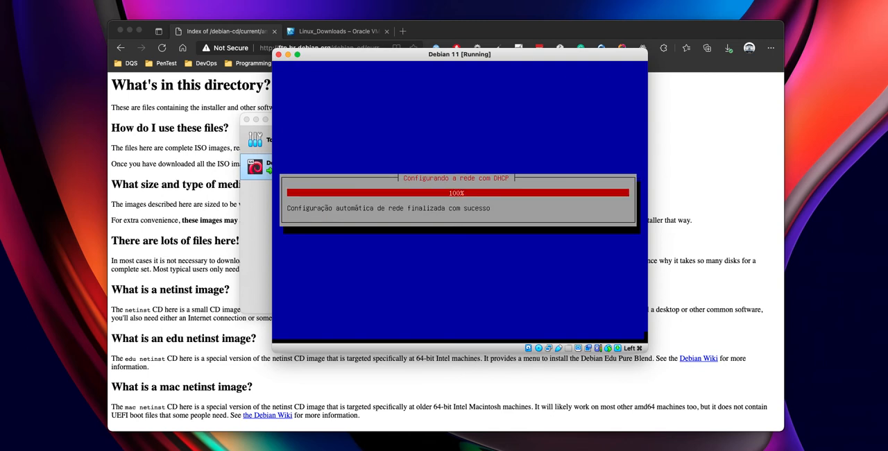
- Leave the hostname prompt without continuing and select Configurar a rede manualmente as the network configuration method
key(Tab)
key(Tab)
key(Return)
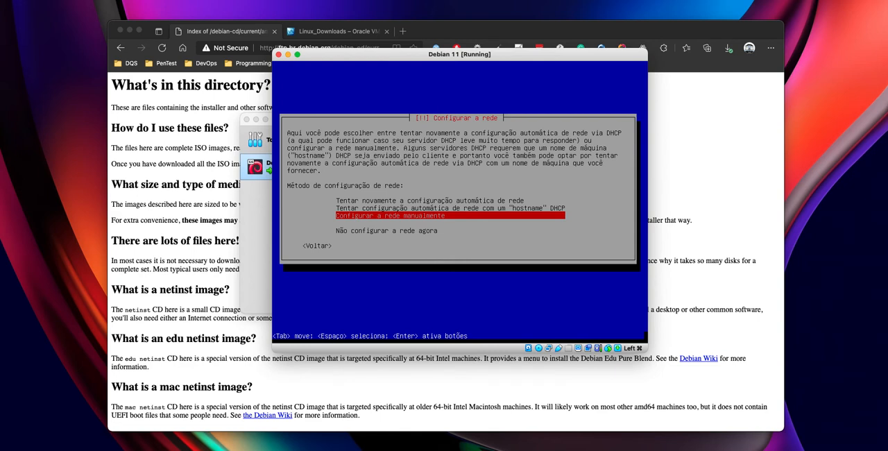
key(Return)
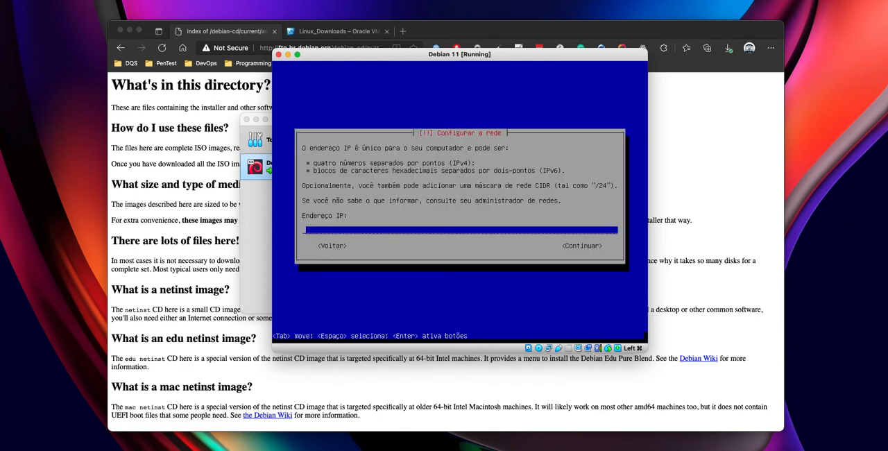
- Set the IP address to 192.168.0.10/24, going back from the netmask prompt to add the CIDR prefix
text(192.168.0.0/)
text(24)
key(BackSpace)
key(BackSpace)
key(BackSpace)
key(BackSpace)
text(10)
key(Tab)
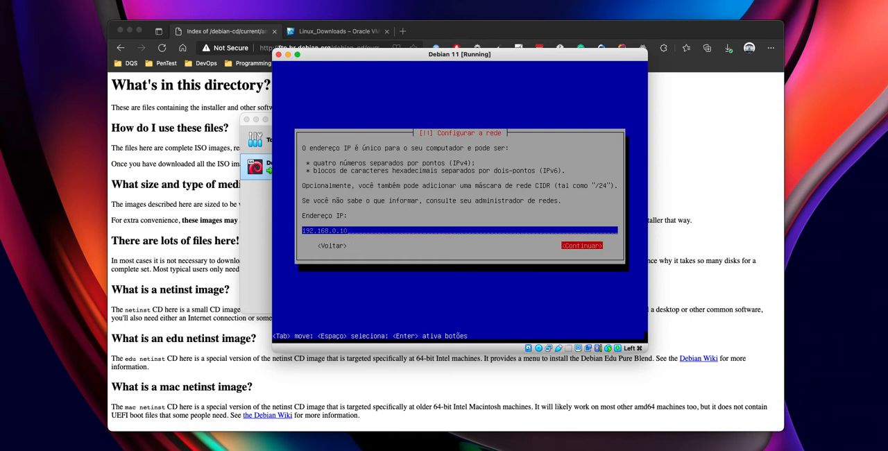
key(Return)
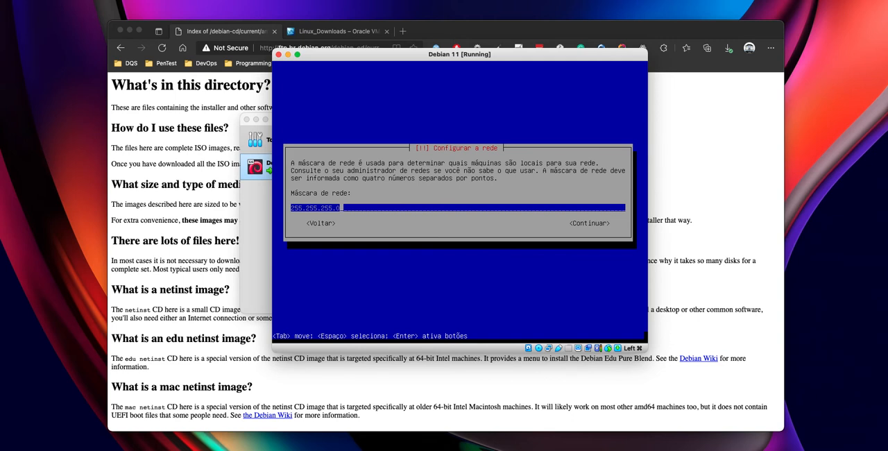
key(Tab)
key(Return)
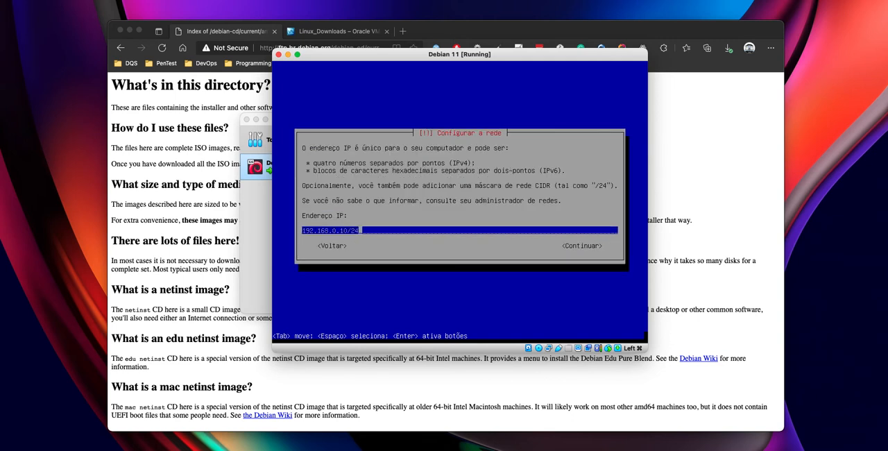
key(Return)
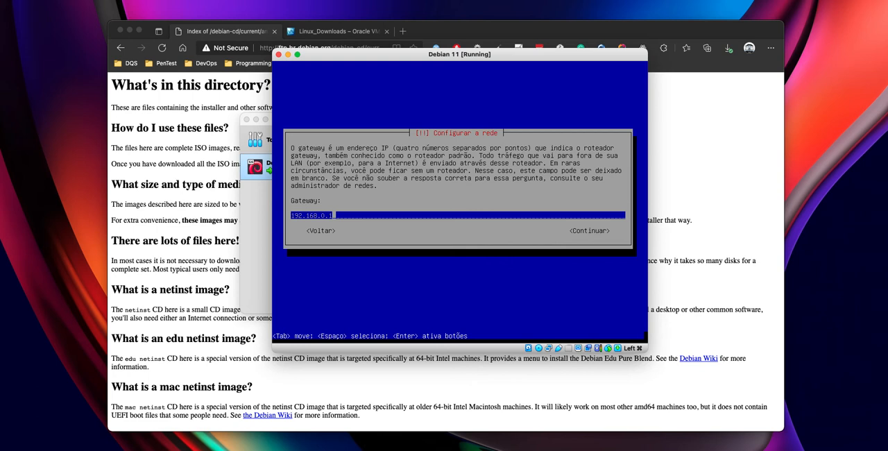
- Accept 192.168.0.1 as the gateway and set the name servers to 8.8.8.8 and 8.8.4.4
key(Tab)
key(Return)
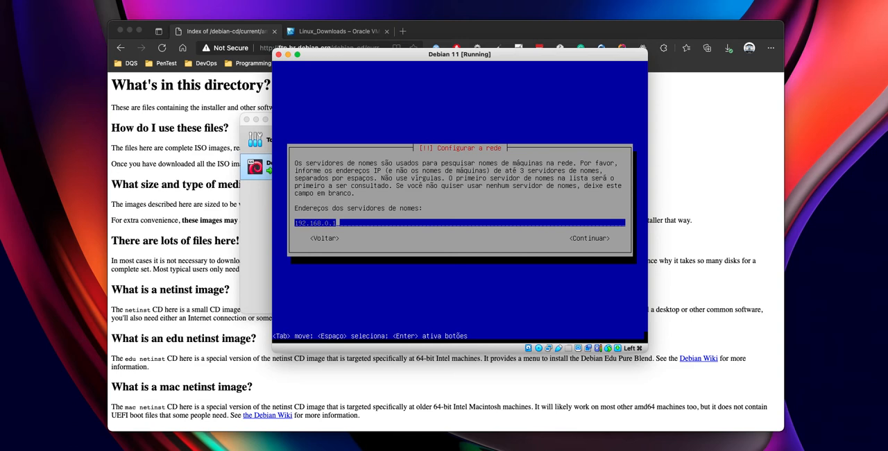
key(BackSpace)
key(BackSpace)
key(BackSpace)
key(BackSpace)
key(BackSpace)
key(BackSpace)
key(BackSpace)
key(BackSpace)
key(BackSpace)
key(BackSpace)
key(BackSpace)
text(8.8.8.8 8.8.4.4)
key(Tab)
key(Return)
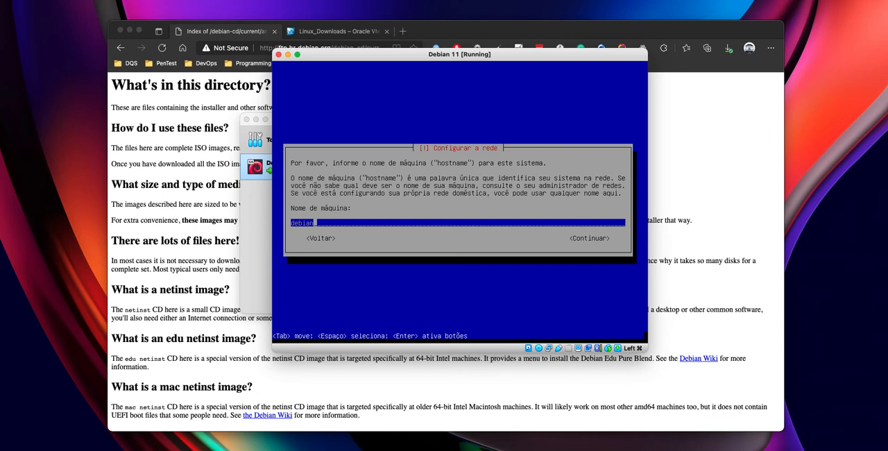
- Set the machine's hostname to debian-11 and continue to the domain name prompt
key(BackSpace)
key(BackSpace)
key(BackSpace)
key(BackSpace)
key(BackSpace)
key(BackSpace)
text(debian-11)
key(Tab)
key(Return)
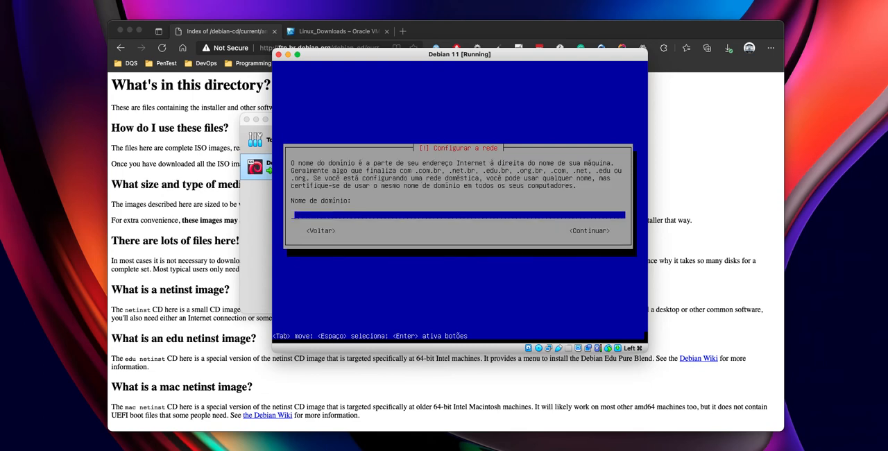
- Go back from the domain name prompt and extend the hostname to debian-11.flownerd.local
key(Tab)
key(Tab)
key(Return)
text(.flow)
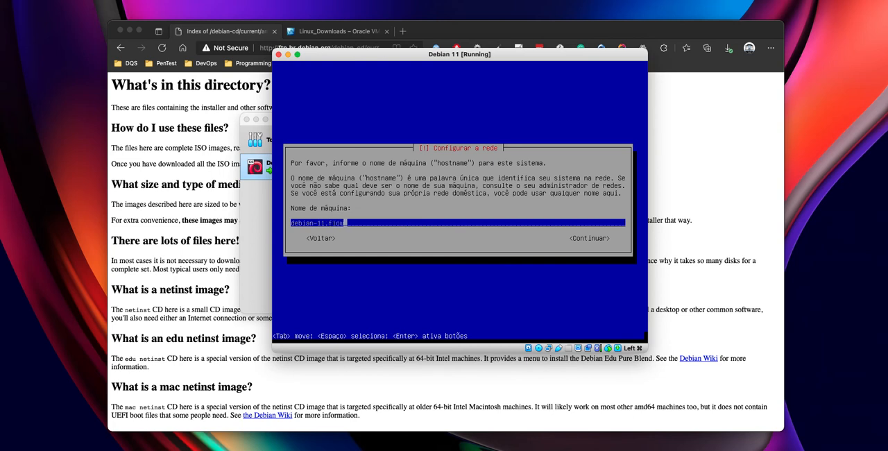
text(nerd)
text(.local)
key(Tab)
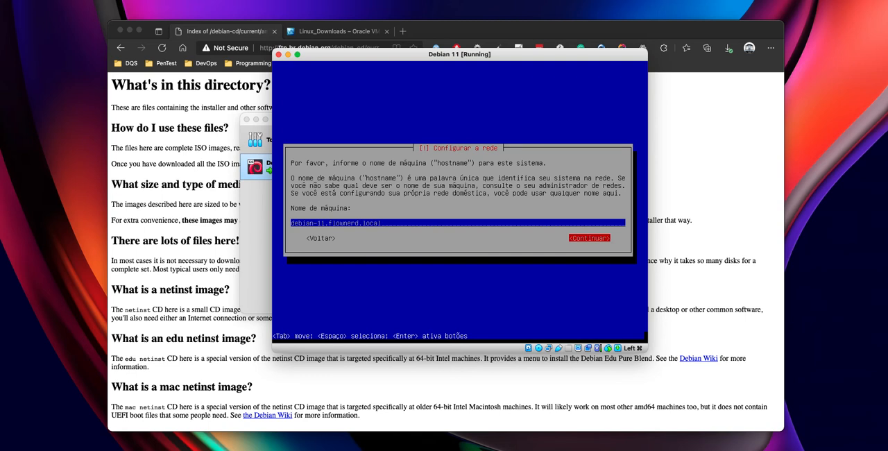
key(Return)
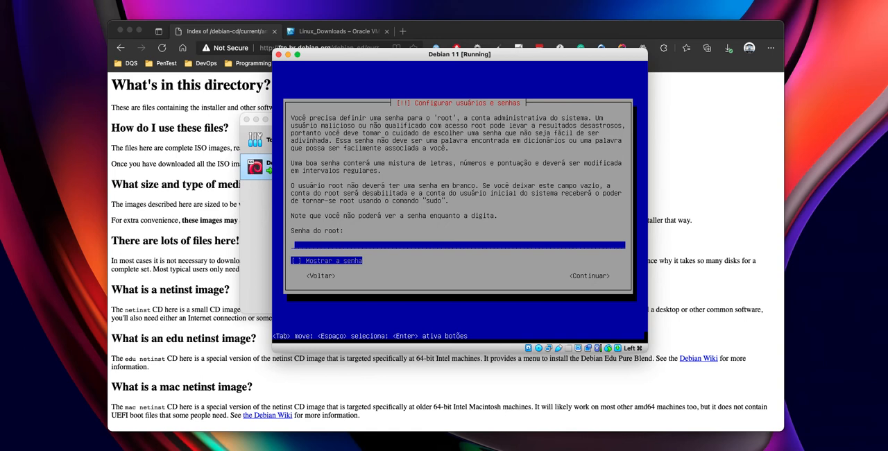
- Enter the root account password and repeat it for verification
text(********)
key(Tab)
key(Tab)
key(Return)
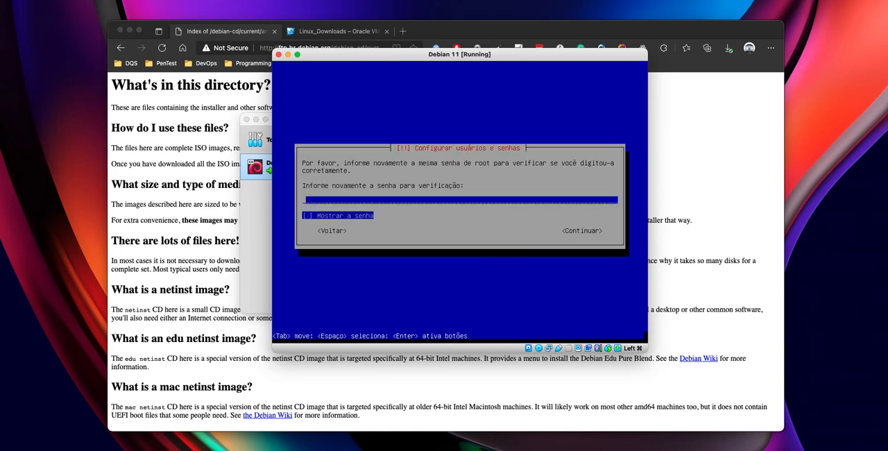
text(********)
key(Tab)
key(Tab)
key(Return)
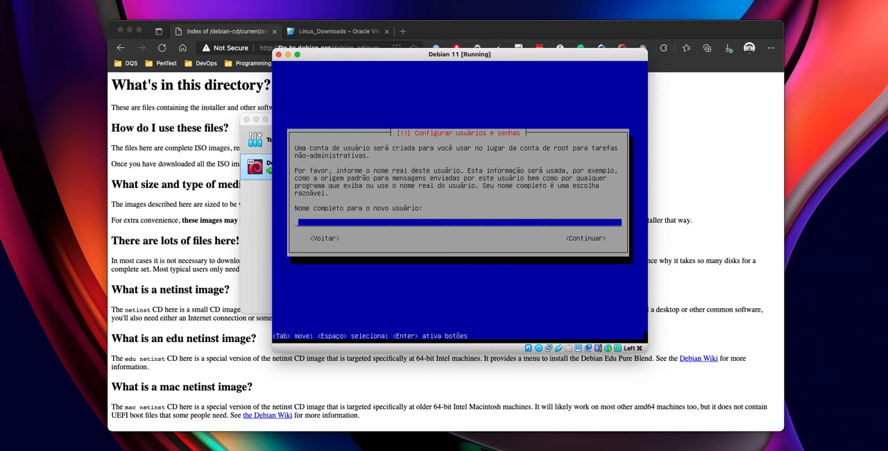
- Enter the new user's full name and continue to the account username prompt
text(Douglas)
key(Return)
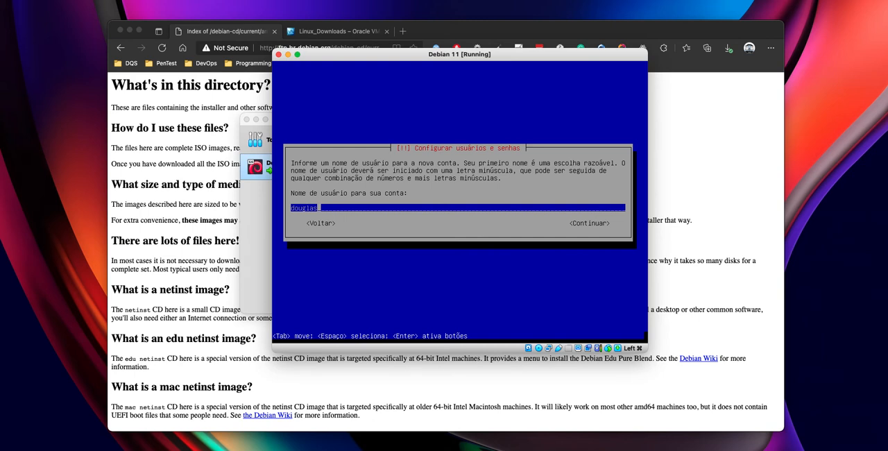
- Accept the suggested username for the new user's account
key(Left)
key(Left)
key(Left)
key(Left)
key(Left)
key(Left)
key(Left)
key(Right)
key(Right)
key(Right)
key(Right)
key(Right)
key(Right)
key(Right)
key(Tab)
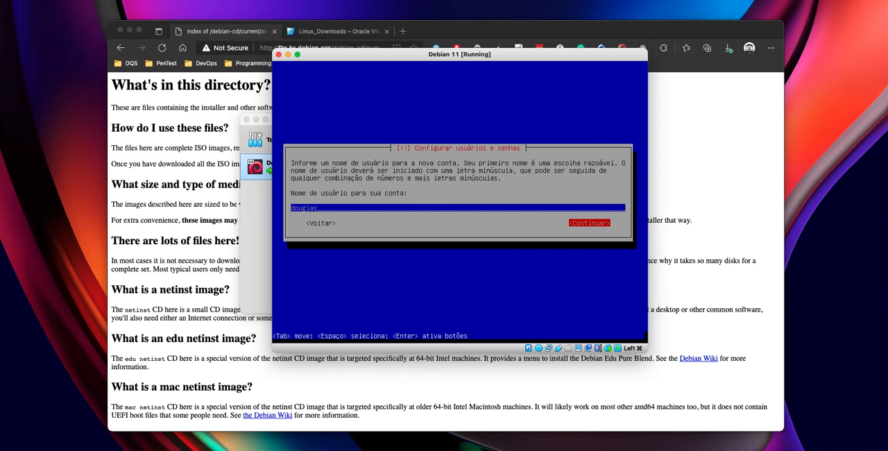
key(Return)
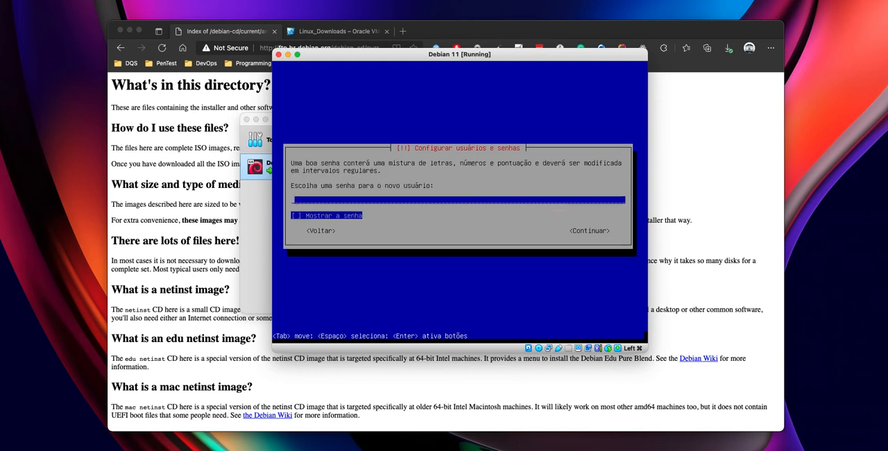
- Enter the new user's account password and repeat it for verification
text(********)
key(Tab)
key(Tab)
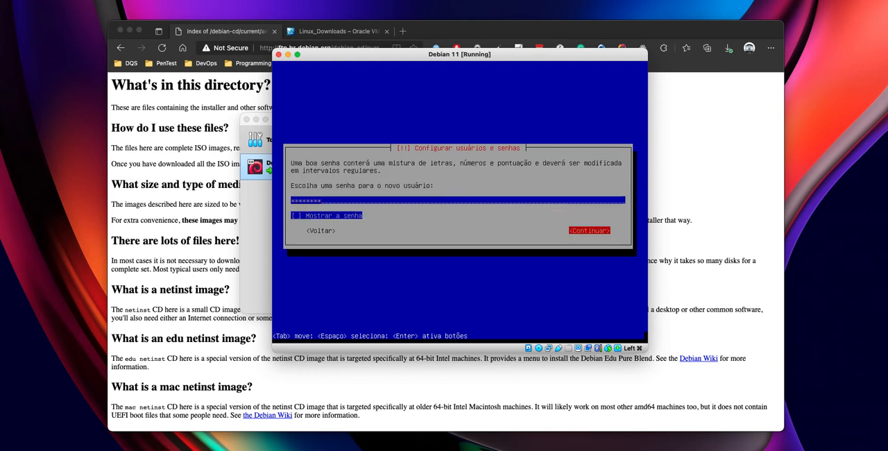
key(Return)
text(********)
key(Tab)
key(Tab)
key(Return)
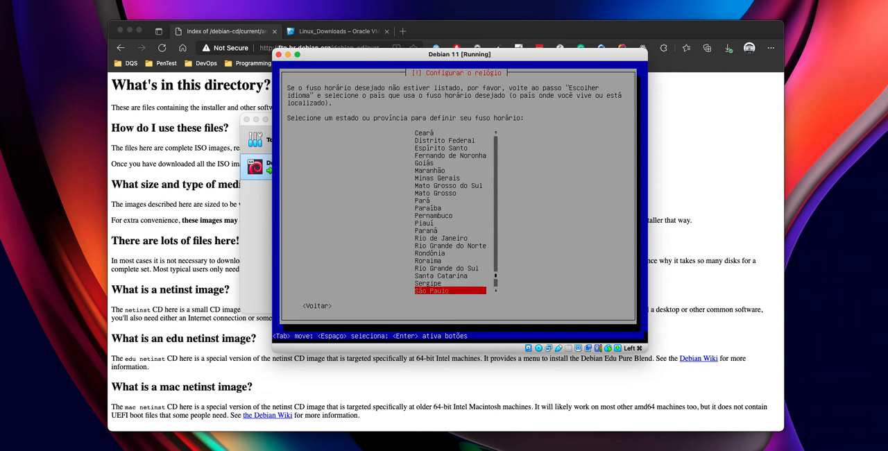
- Set the time zone to São Paulo and choose guided partitioning that uses the entire disk
key(Return)
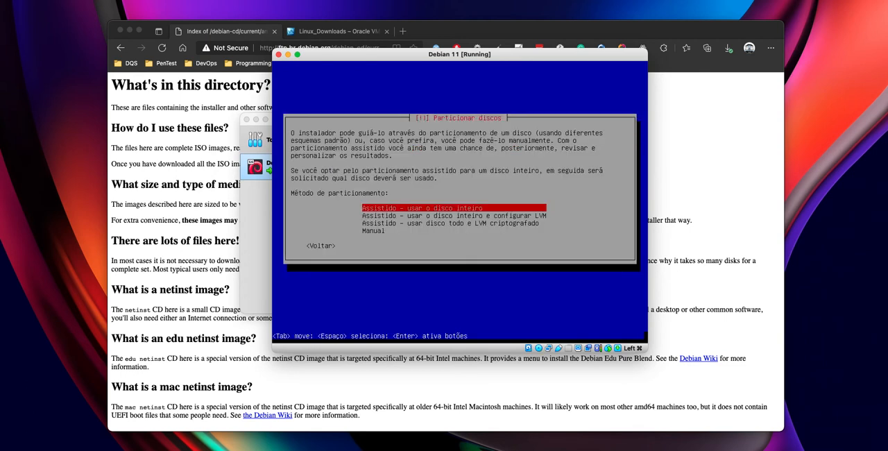
key(Down)
key(Down)
key(Down)
key(Up)
key(Up)
key(Up)
key(Down)
key(Up)
key(Up)
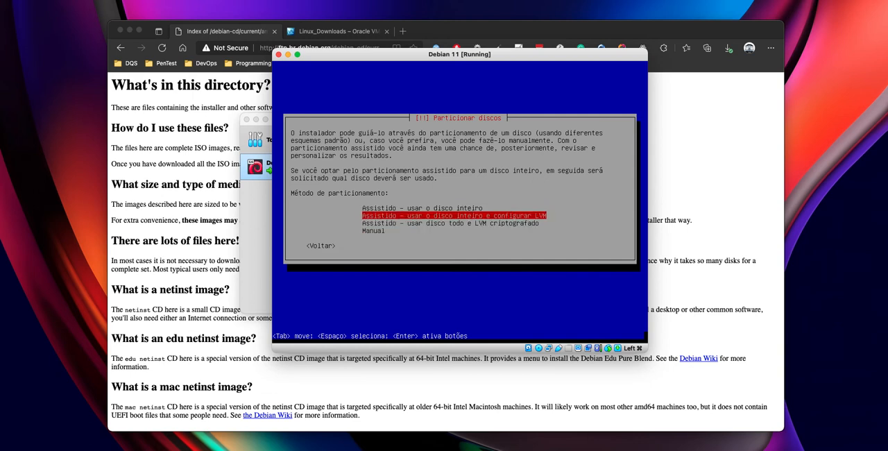
key(Down)
key(Down)
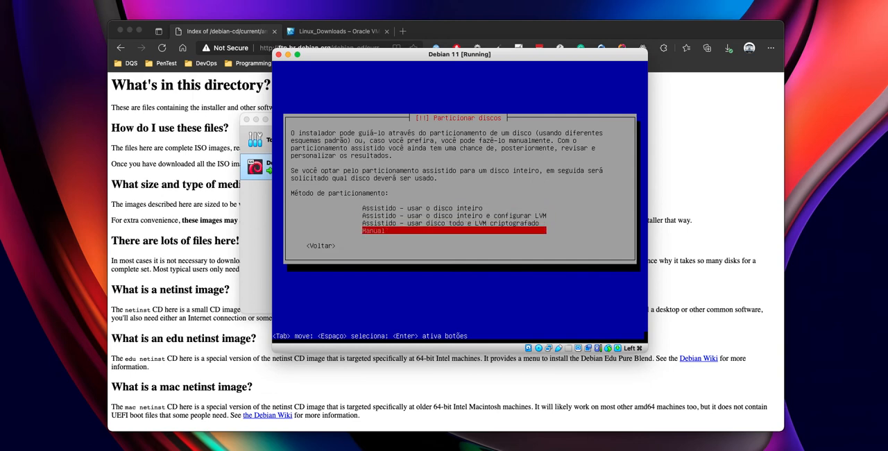
key(Up)
key(Up)
key(Up)
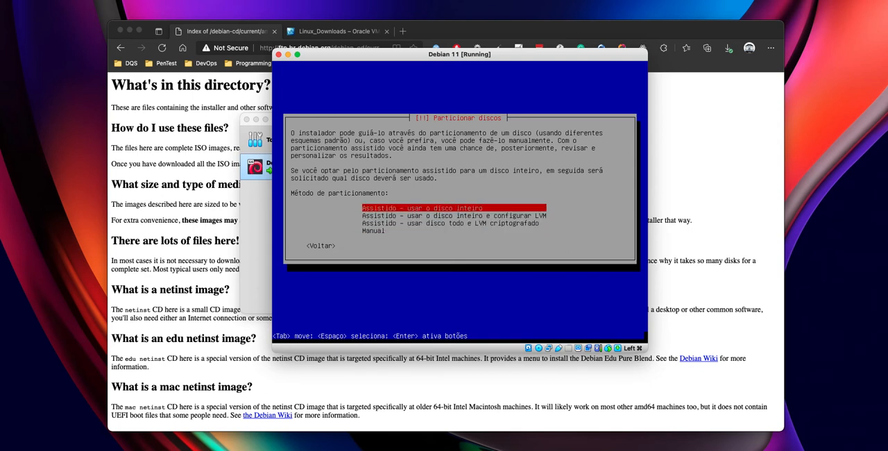
key(Return)
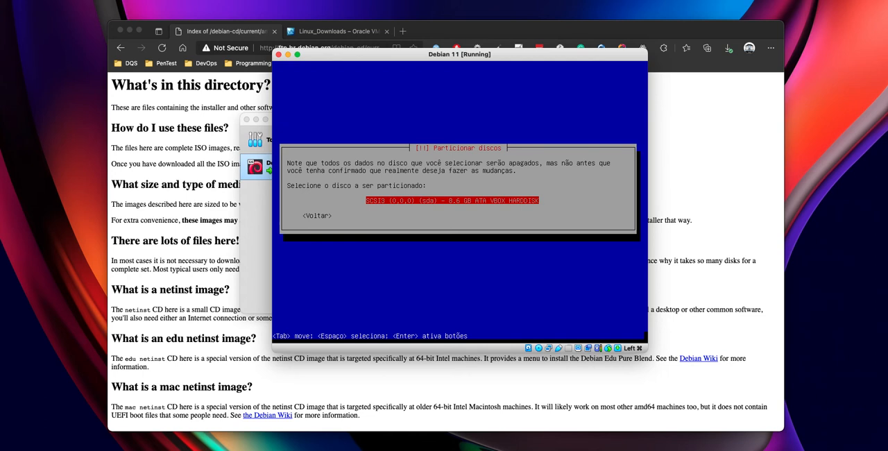
- Select the VBOX HARDDISK (sda) for partitioning and choose the scheme with all files in one partition
key(Return)
key(Down)
key(Down)
key(Up)
key(Up)
key(Down)
key(Down)
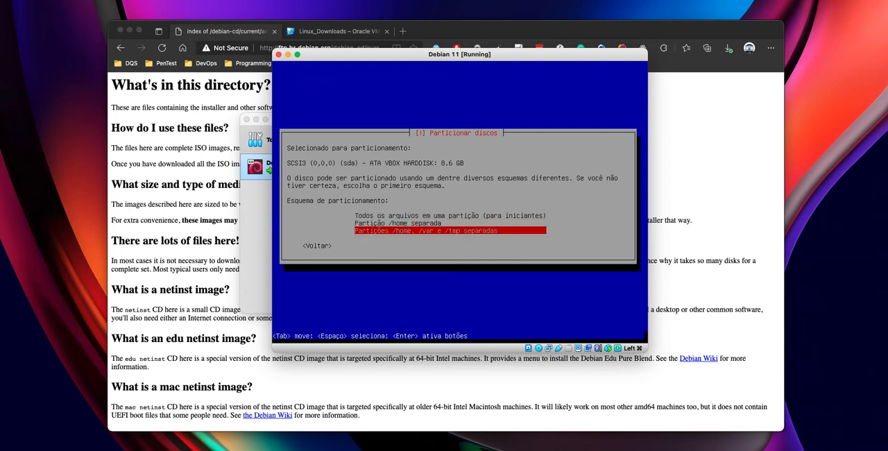
key(Up)
key(Up)
key(Down)
key(Down)
key(Up)
key(Up)
key(Down)
key(Down)
key(Up)
key(Up)
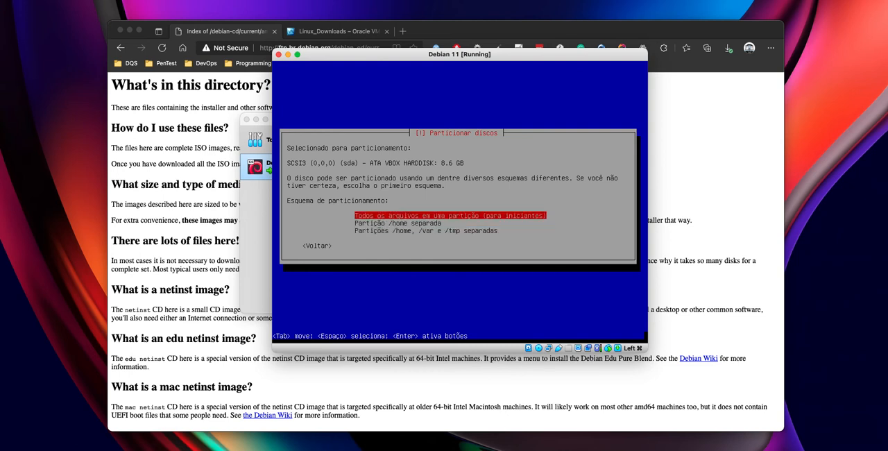
key(Return)
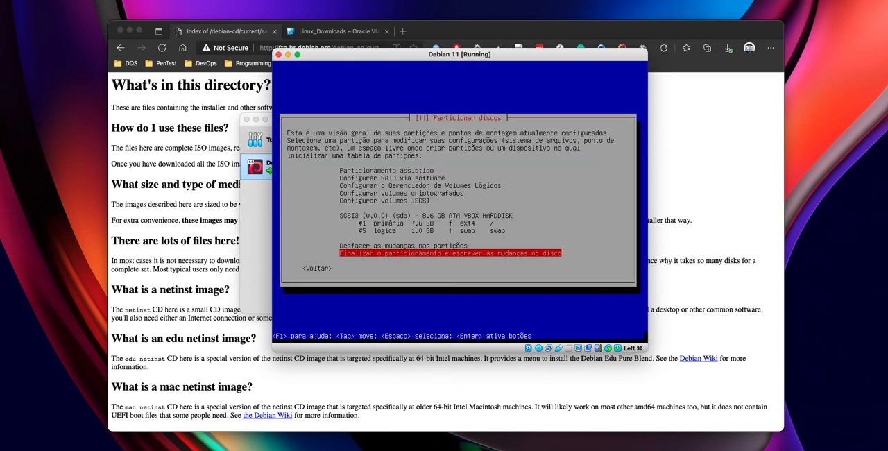
- Examine the primary ext4 root partition and the logical swap partition in the partitioning overview
key(Up)
key(Up)
key(Up)
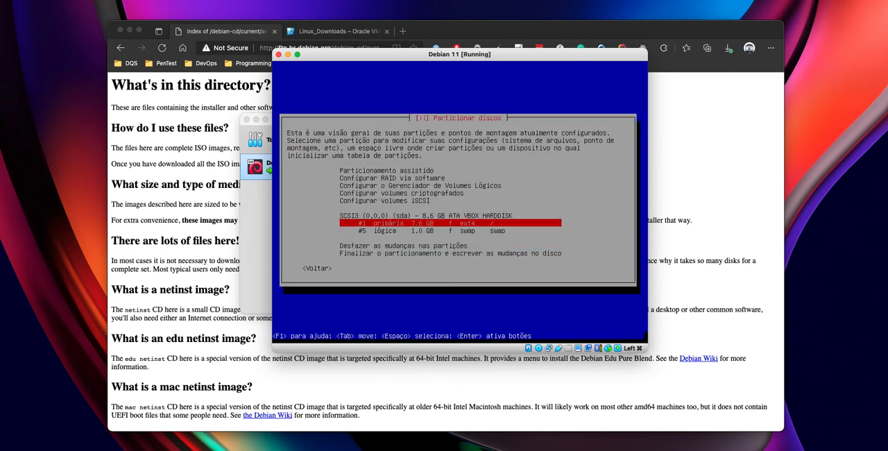
key(Down)
key(Up)
key(Down)
key(Up)
key(Down)
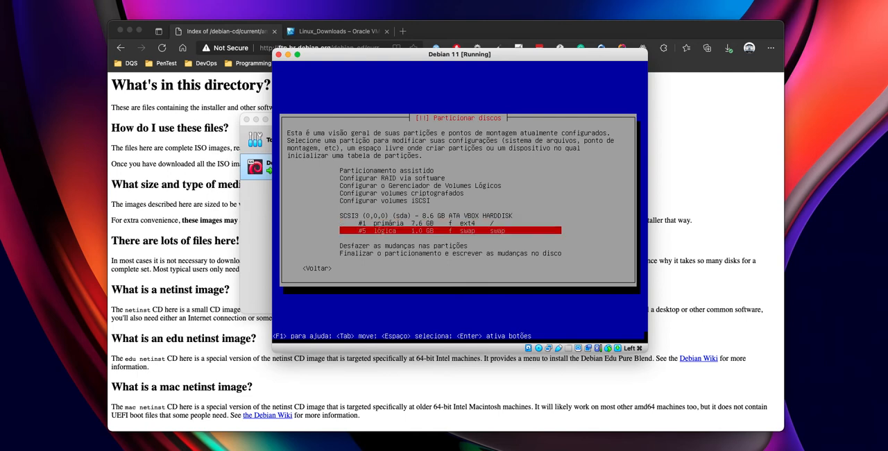
key(Up)
key(Down)
key(Down)
key(Down)
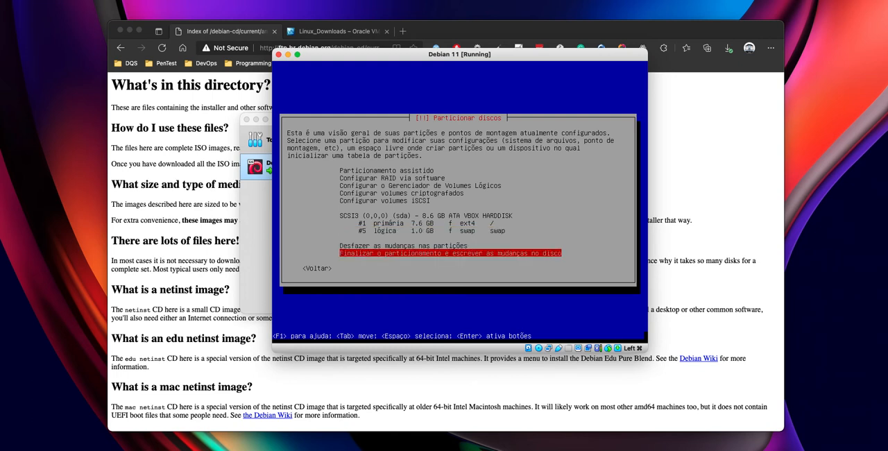
- Finish partitioning by confirming the changes written to disk, and decline reading additional installation media
key(Return)
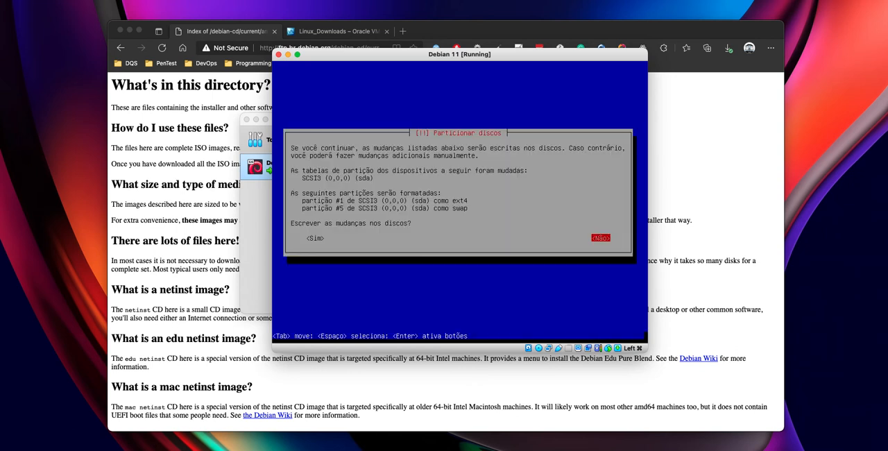
key(Left)
key(Tab)
key(Tab)
key(Return)
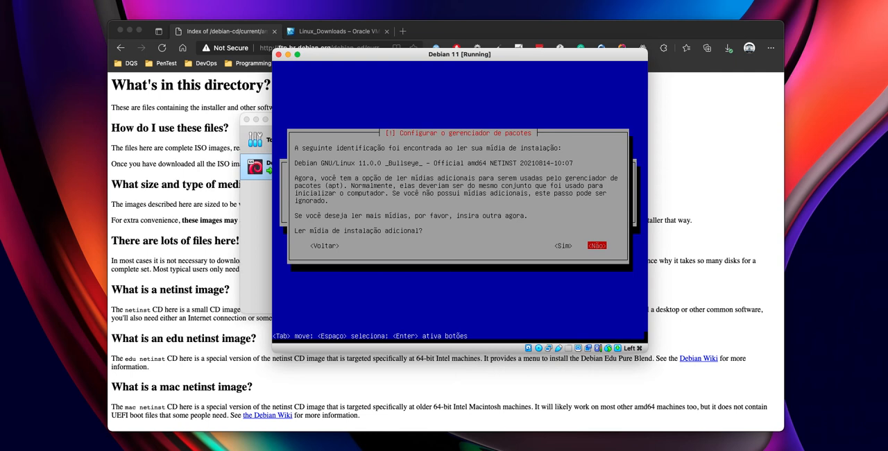
key(Return)
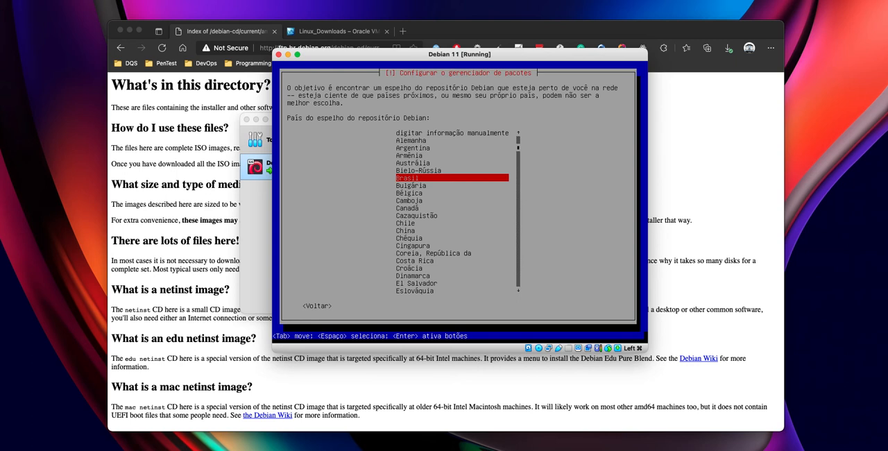
- Set the Debian archive mirror country to Brasil and choose debian.c3sl.ufpr.br as the mirror
key(Return)
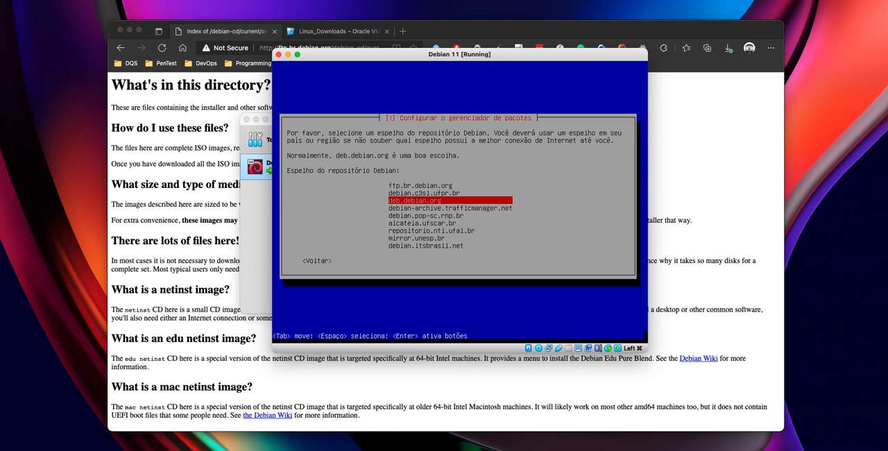
key(Down)
key(Down)
key(Down)
key(Down)
key(Down)
key(Down)
key(Up)
key(Up)
key(Up)
key(Up)
key(Down)
key(Down)
key(Down)
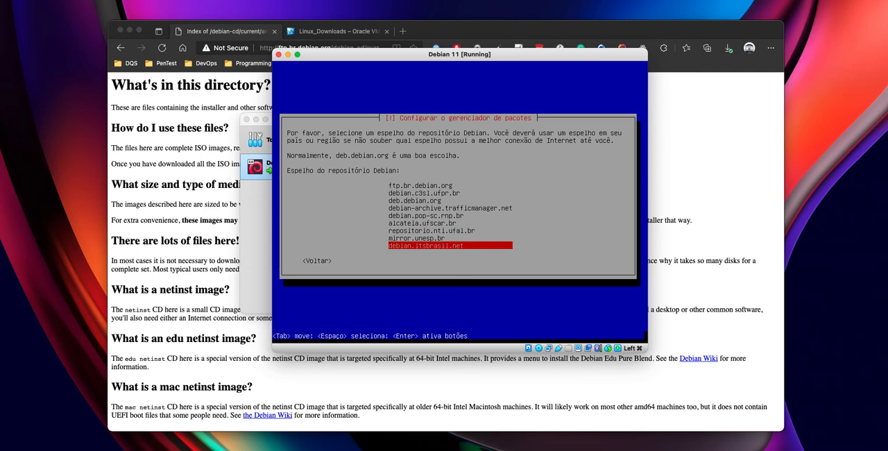
key(Up)
key(Up)
key(Up)
key(Up)
key(Up)
key(Up)
key(Up)
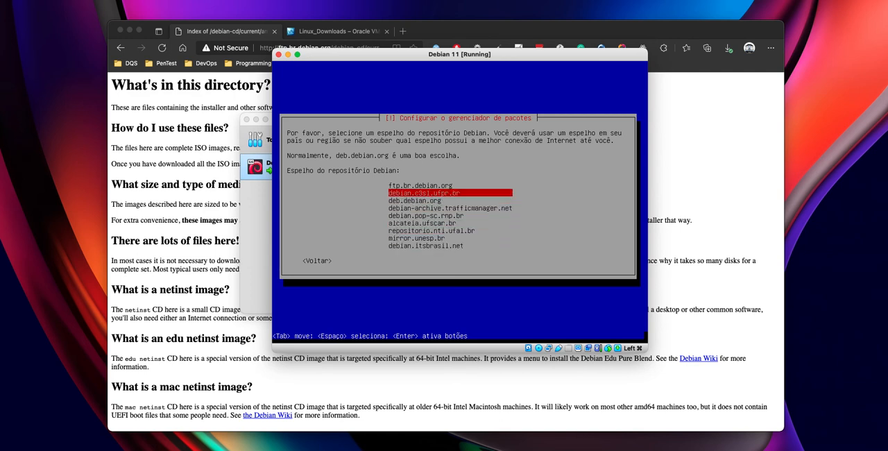
key(Return)
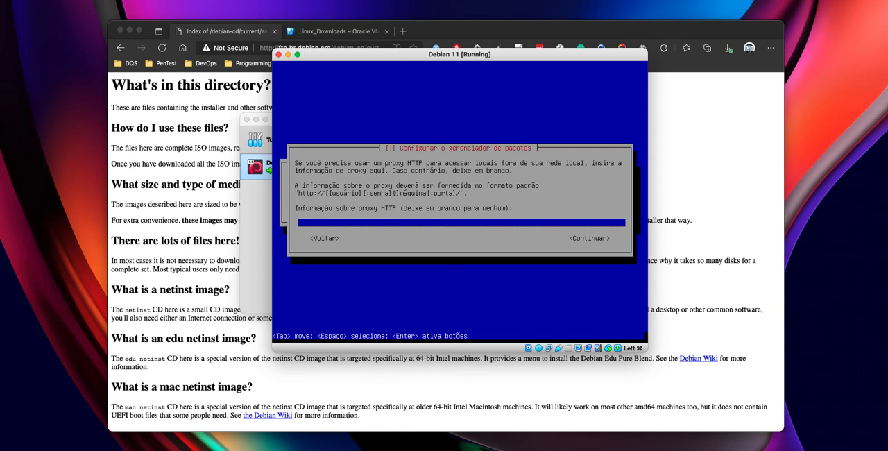
- Leave the HTTP proxy blank and decline participation in the package usage survey
key(Tab)
key(Return)
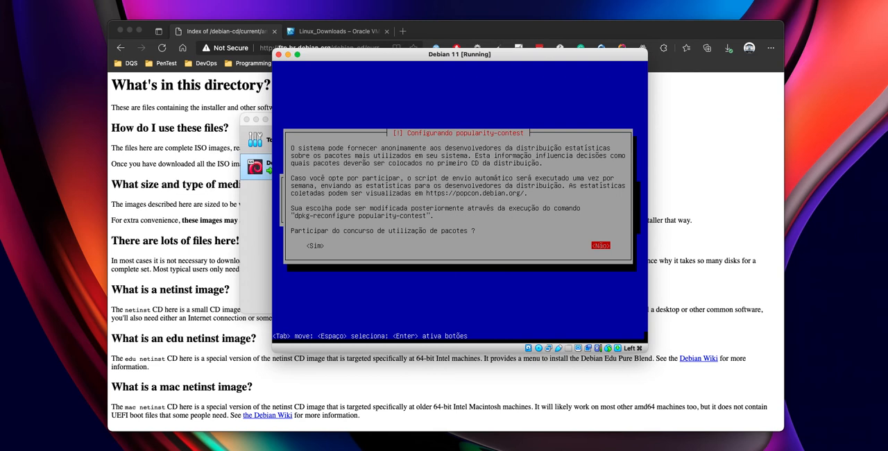
key(Return)
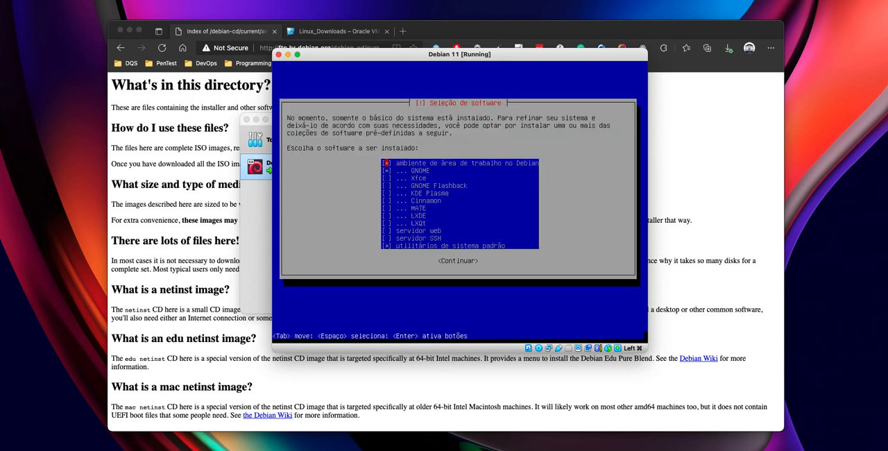
- Choose the software collections to install, without a desktop environment, and start their installation
key(Down)
key(Down)
key(Down)
key(Down)
key(Down)
key(Down)
key(Down)
key(Down)
key(Down)
key(Down)
key(Down)
key(Up)
key(Up)
key(Up)
key(Up)
key(Up)
key(Up)
key(Up)
key(Up)
key(Up)
key(Up)
key(Up)
key(Down)
key(Down)
key(Down)
key(Down)
key(Down)
key(Down)
key(Down)
key(Down)
key(Down)
key(Up)
key(Up)
key(Up)
key(Up)
key(Up)
key(Up)
key(Up)
key(Up)
key(Down)
key(Down)
key(Down)
key(Down)
key(Down)
key(Down)
key(Down)
key(Up)
key(Up)
key(Up)
key(Up)
key(Up)
key(Up)
key(Up)
key(Down)
key(Down)
key(Down)
key(Down)
key(Down)
key(Down)
key(Down)
key(Up)
key(Up)
key(Up)
key(Up)
key(Up)
key(Up)
key(Up)
key(Down)
key(Down)
key(Down)
key(Down)
key(Down)
key(Down)
key(Down)
key(Down)
key(Down)
key(Down)
key(Down)
key(Up)
key(Down)
key(Tab)
key(Return)
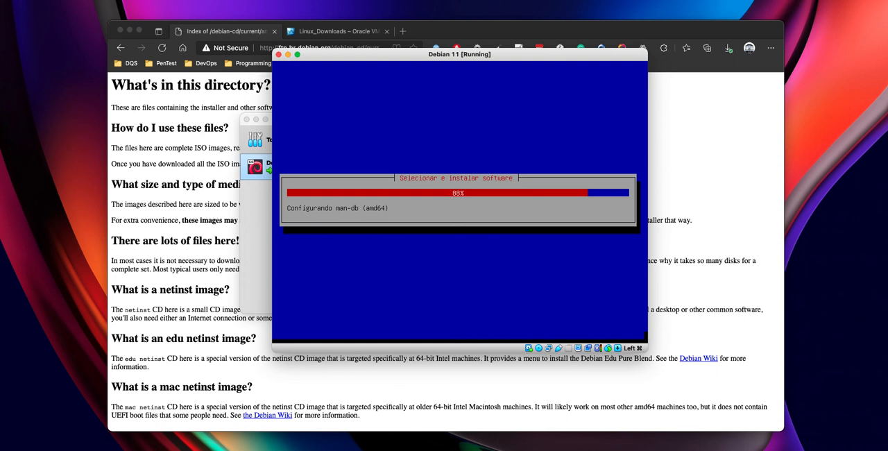
click(337, 209)
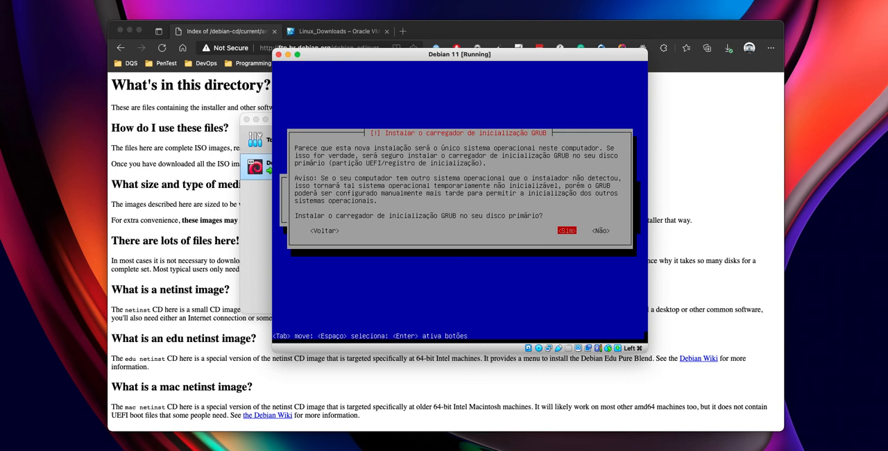
- Agree to install the GRUB boot loader on the primary disk and select /dev/sda as its device
key(Return)
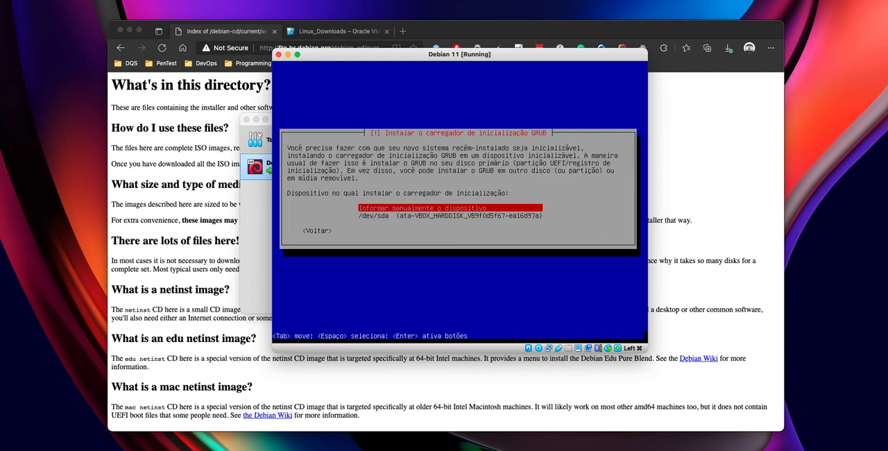
key(Down)
key(Up)
key(Down)
key(Up)
key(Down)
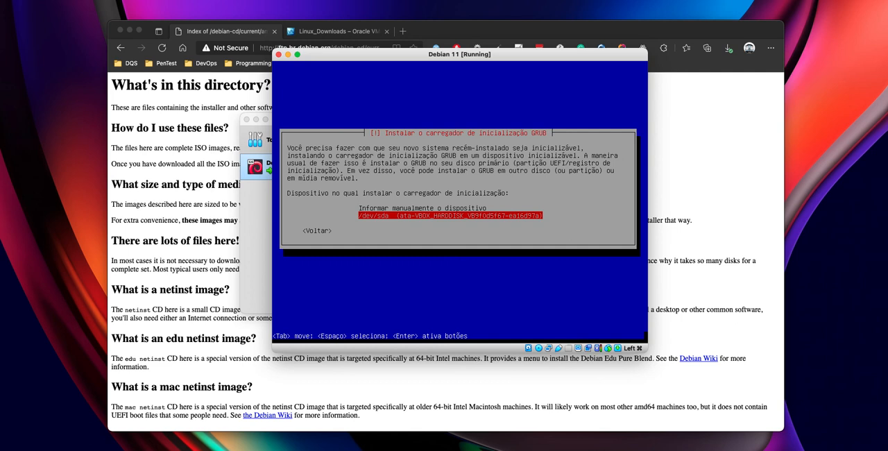
key(Up)
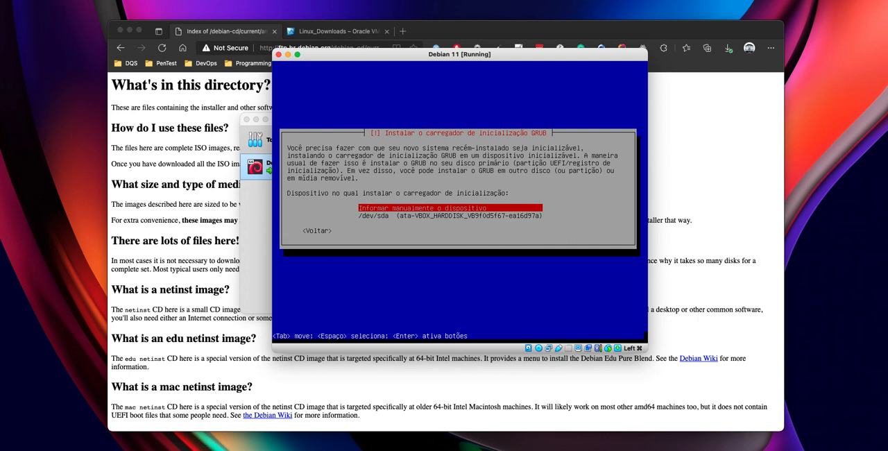
key(Down)
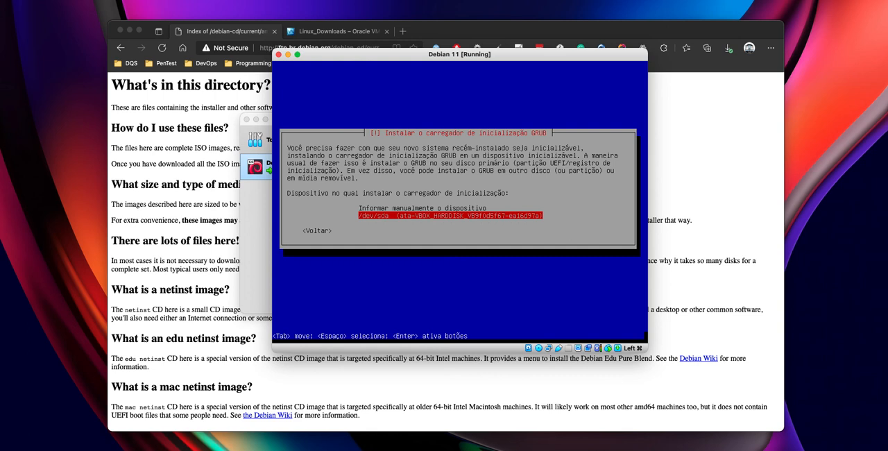
key(Return)
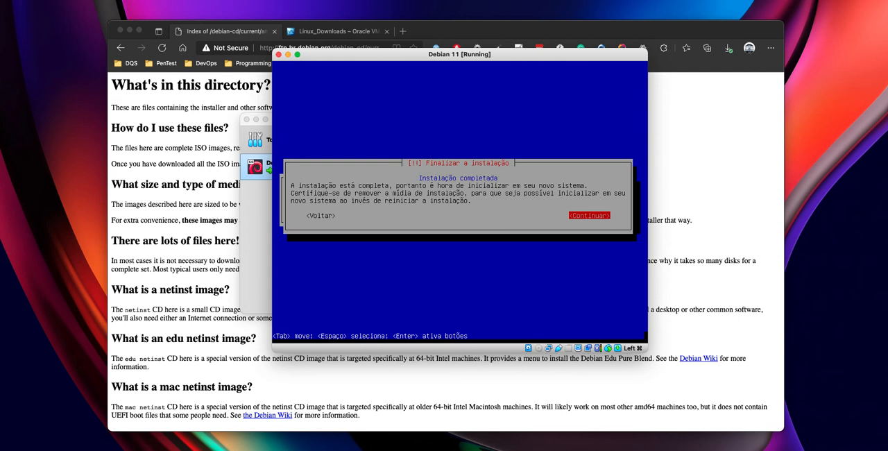
- Complete the installation by rebooting into the new system and dismiss the mouse pointer integration notices
key(Return)
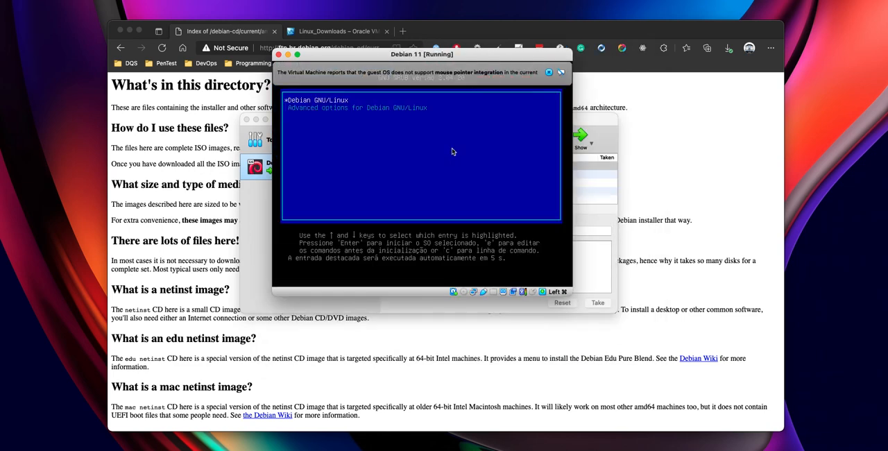
click(549, 73)
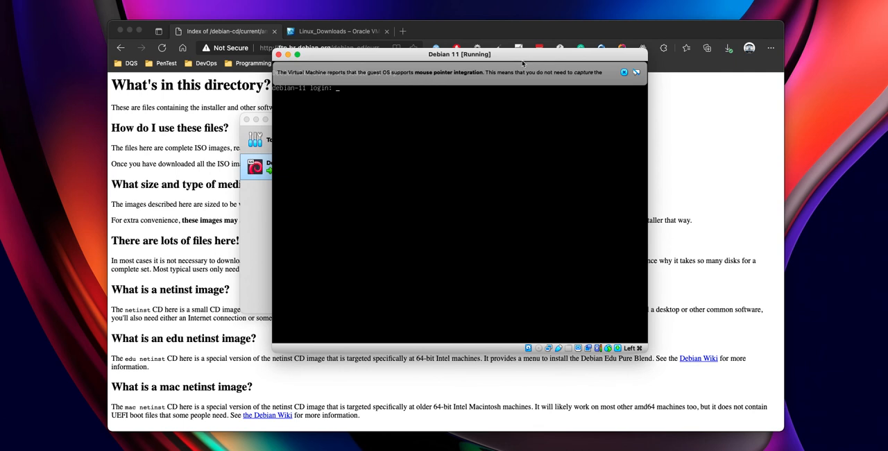
click(623, 72)
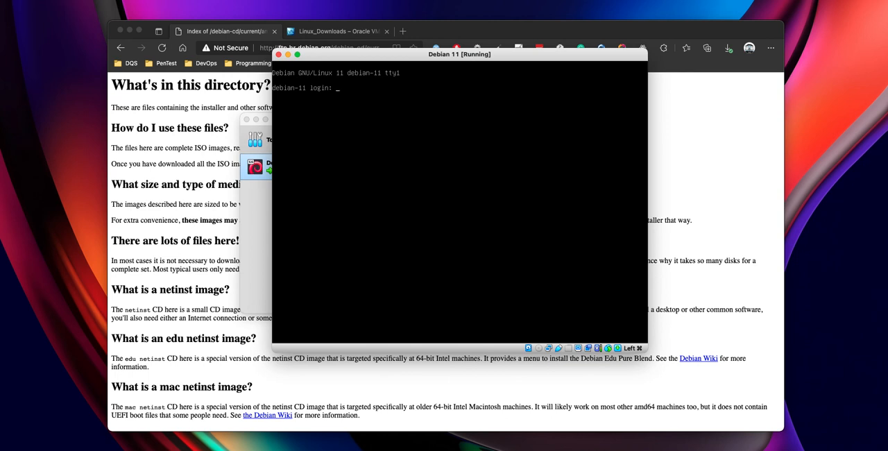
- Log in to the new Debian system as root with the root password
text(oot)
key(Return)
key(Return)
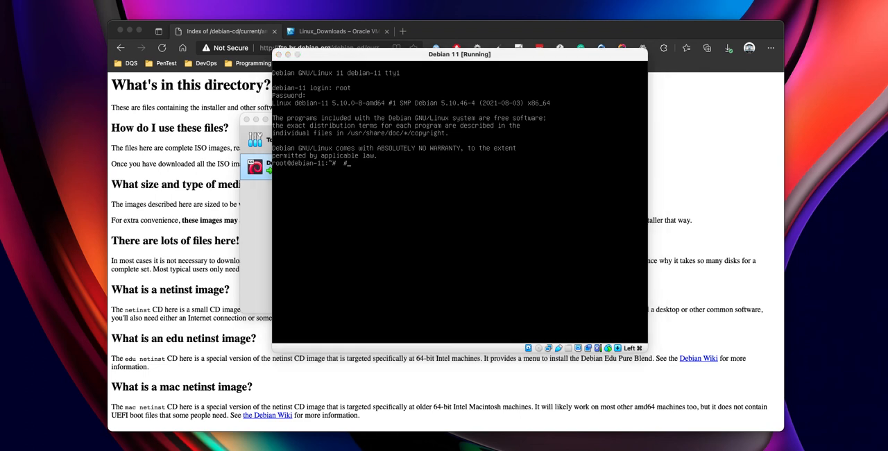
click(422, 206)
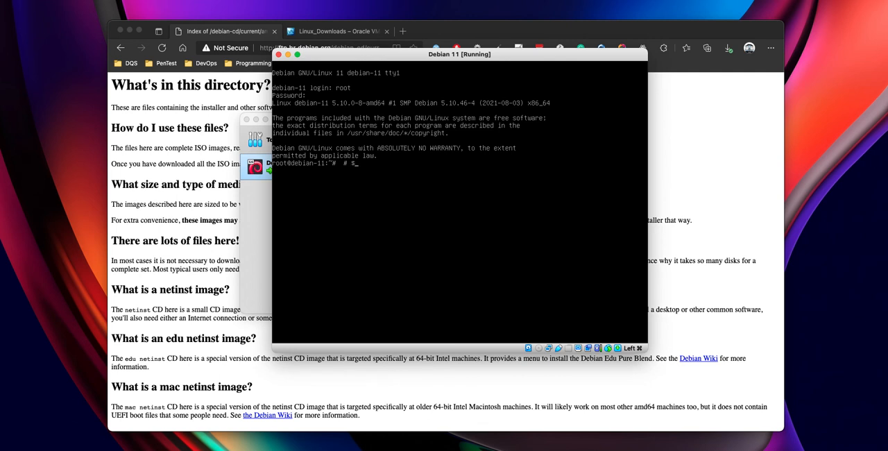
- Exit the root session and log in with the regular user's name and account password
text(exit)
key(Return)
text(douglas)
key(Return)
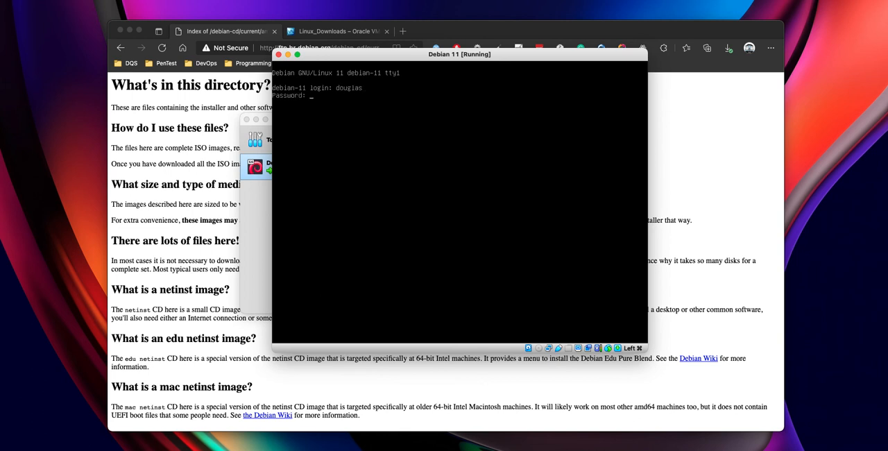
key(Return)
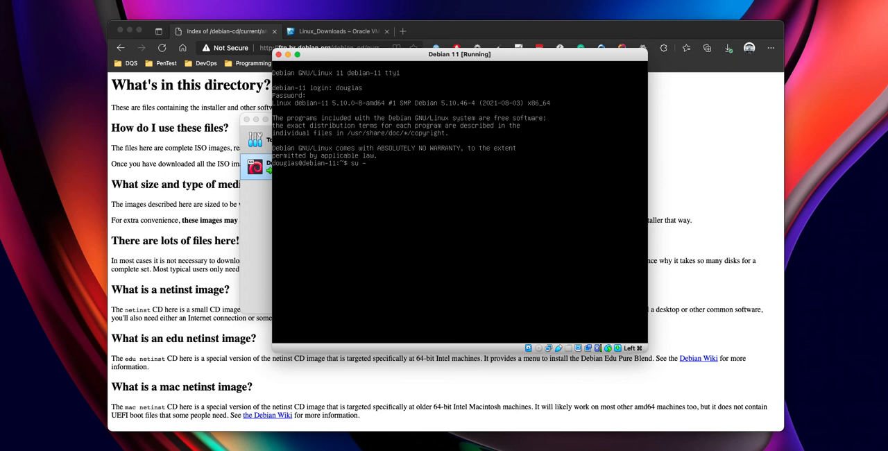
- Switch to a root shell with su - and the root password, and exit back to the regular user
key(Return)
key(Return)
text(exit)
key(Return)
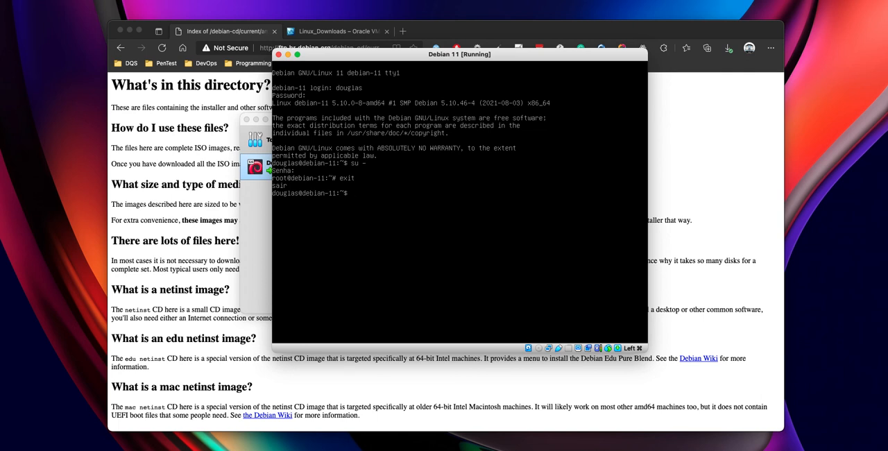
key(Return)
key(Return)
key(Return)
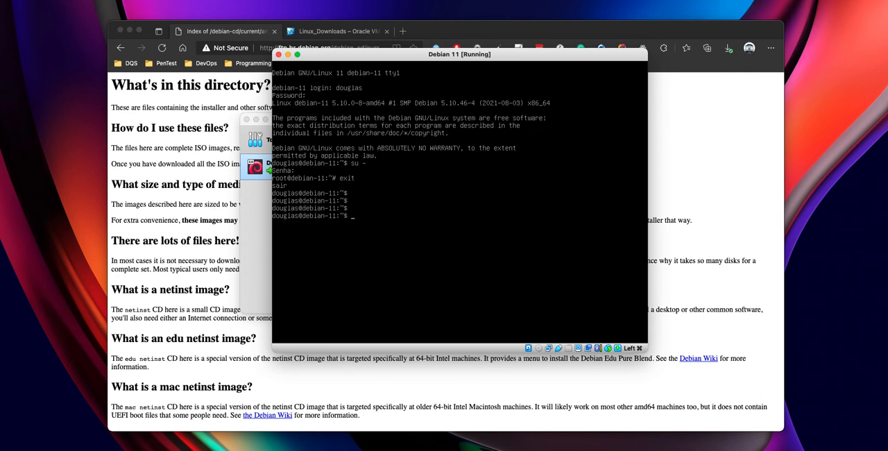